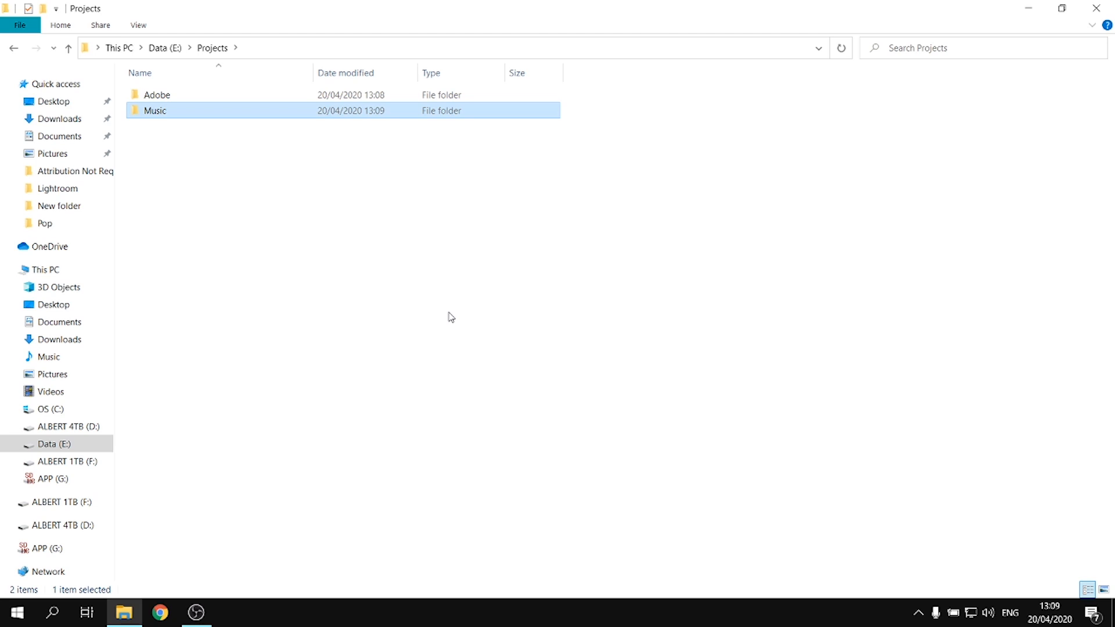
Create folders named Overlay and Color Effect inside the Projects folder on the Data (E:) drive
key(Return)
key(alt+Left)
right_click(237, 205)
mouse_move(306, 384)
click(422, 386)
text(Overlay)
key(Return)
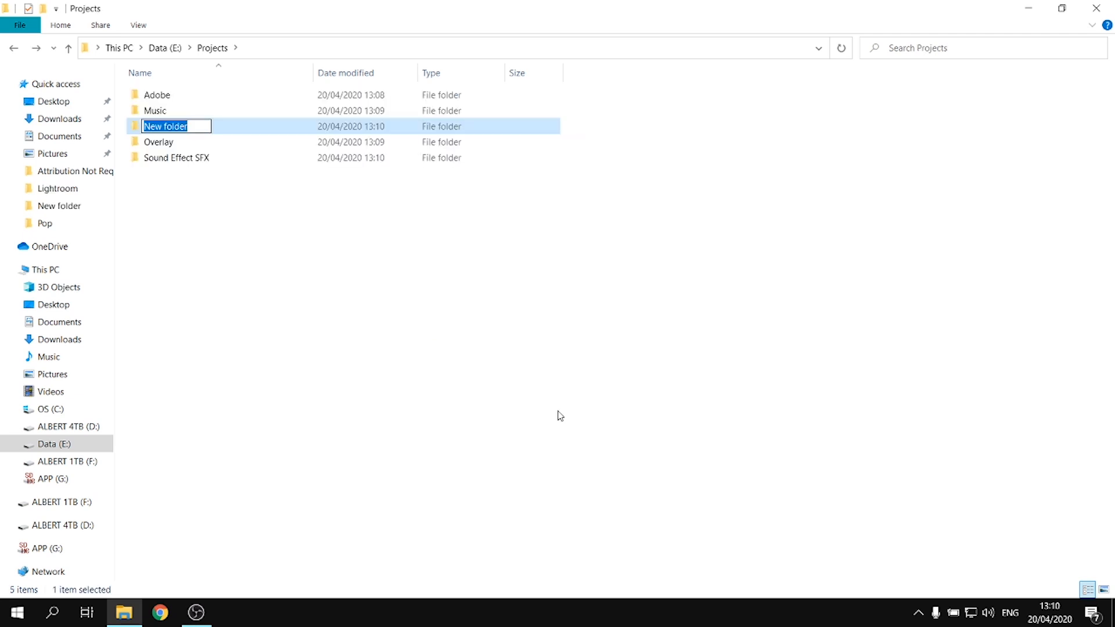
text(Color Effect)
key(Return)
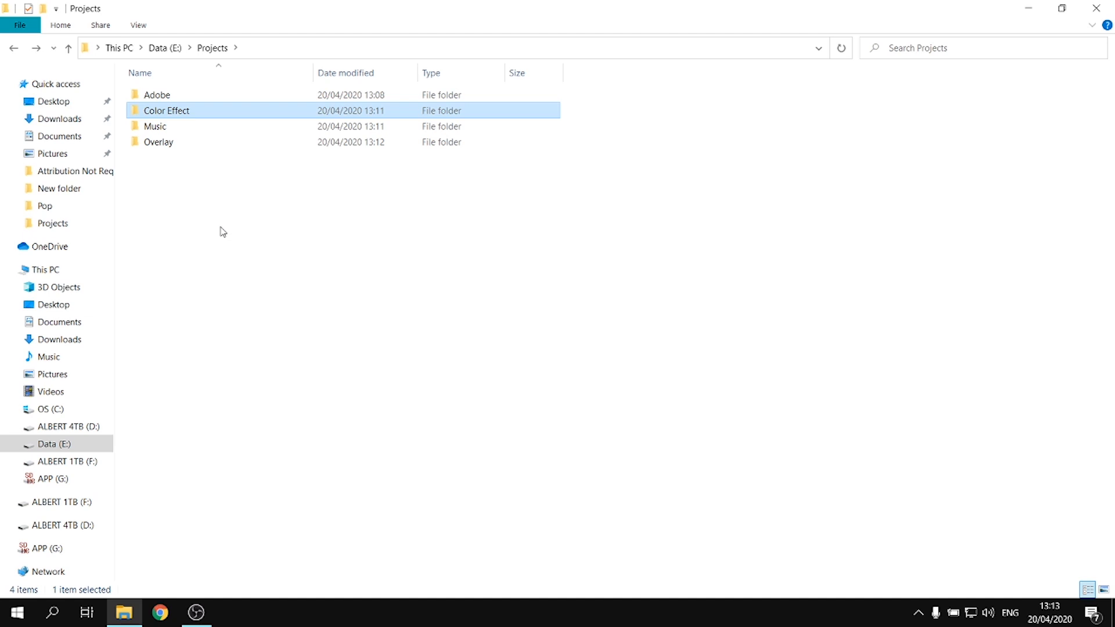
Launch Adobe Premiere Pro 2020 and start a new project named 2020 Amsterdam Street
click(17, 613)
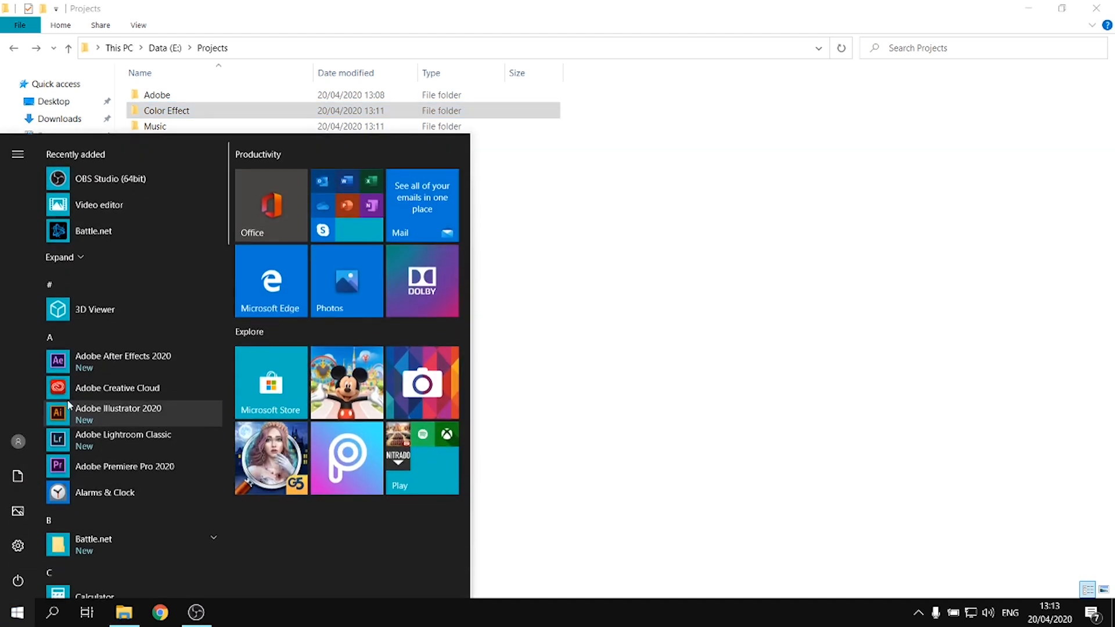
click(163, 466)
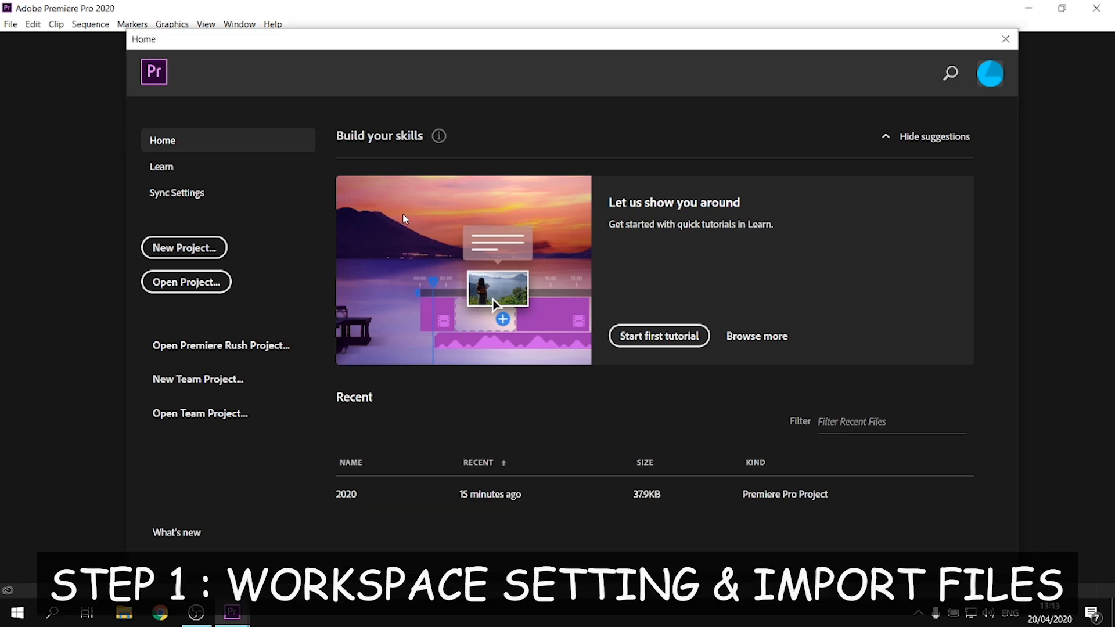
click(216, 254)
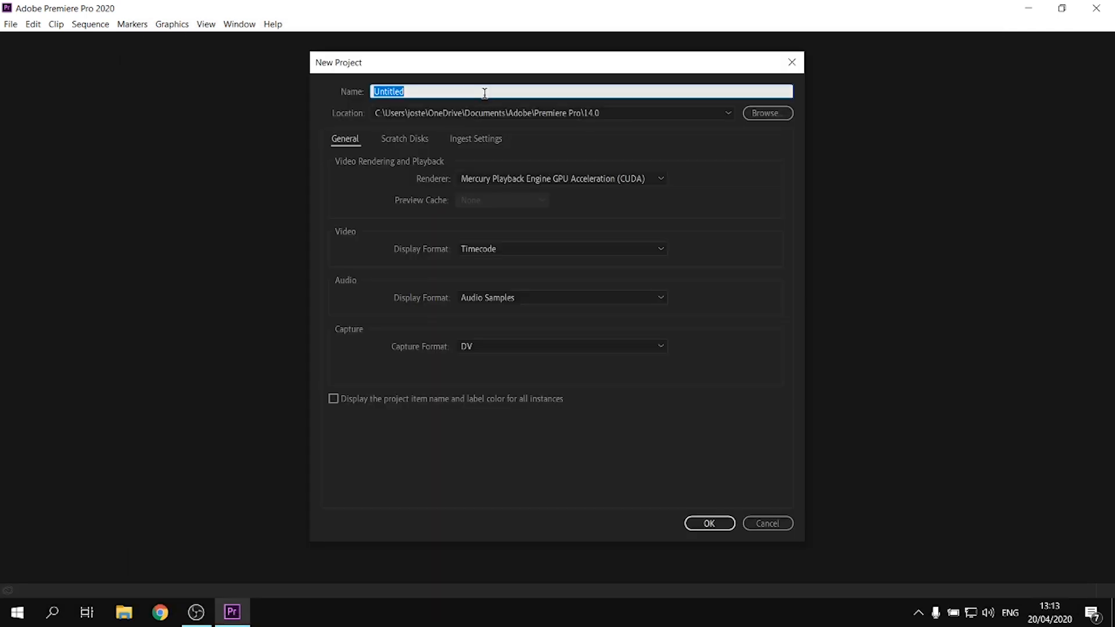
text(2020 Amsterdam Street)
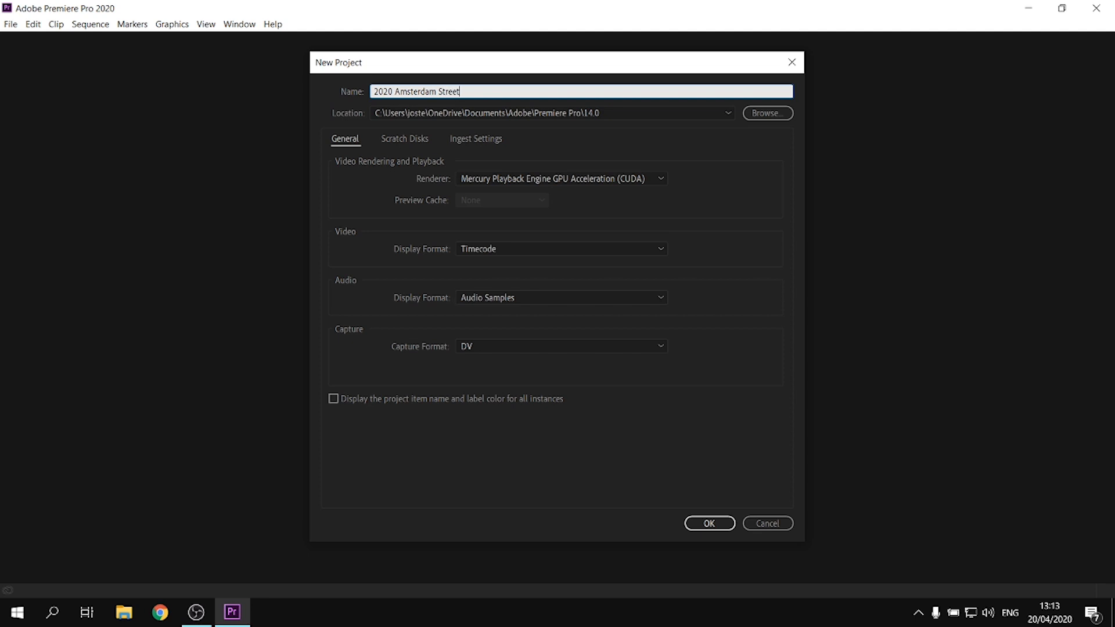
Set the project location to D:\Projects\Adobe\Premiere Pro and create the project
click(752, 114)
drag(424, 244, 422, 327)
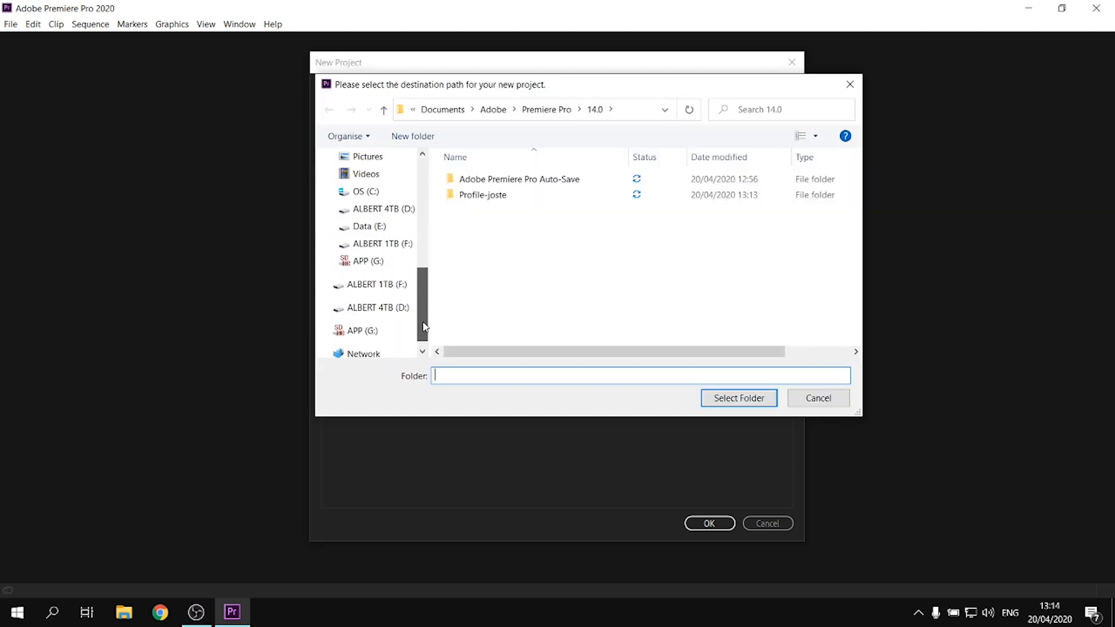
click(378, 209)
double_click(486, 182)
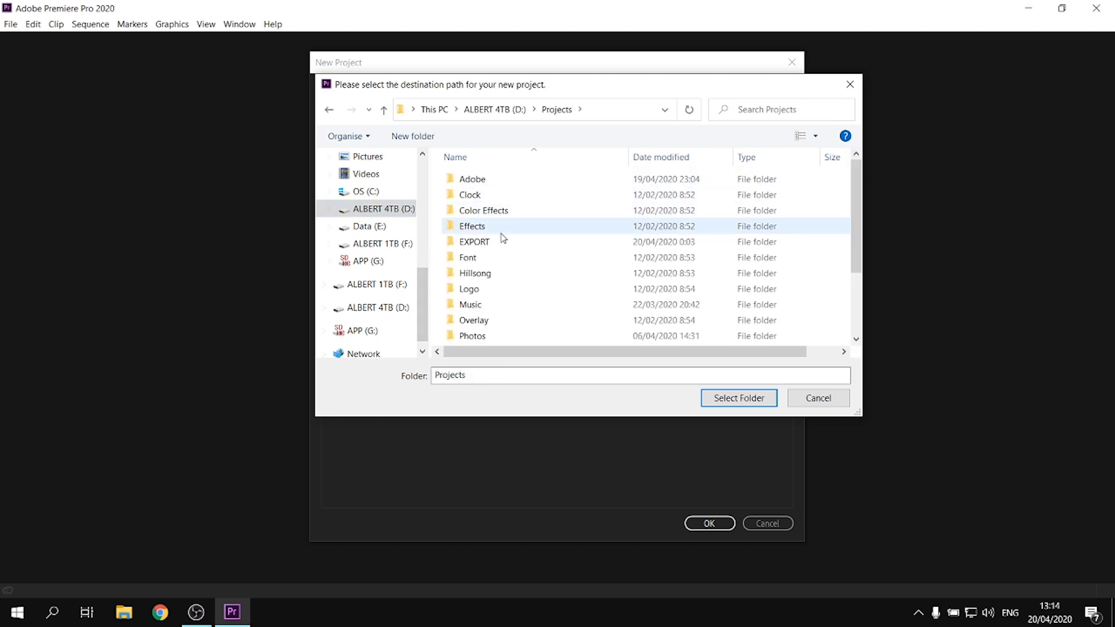
double_click(473, 180)
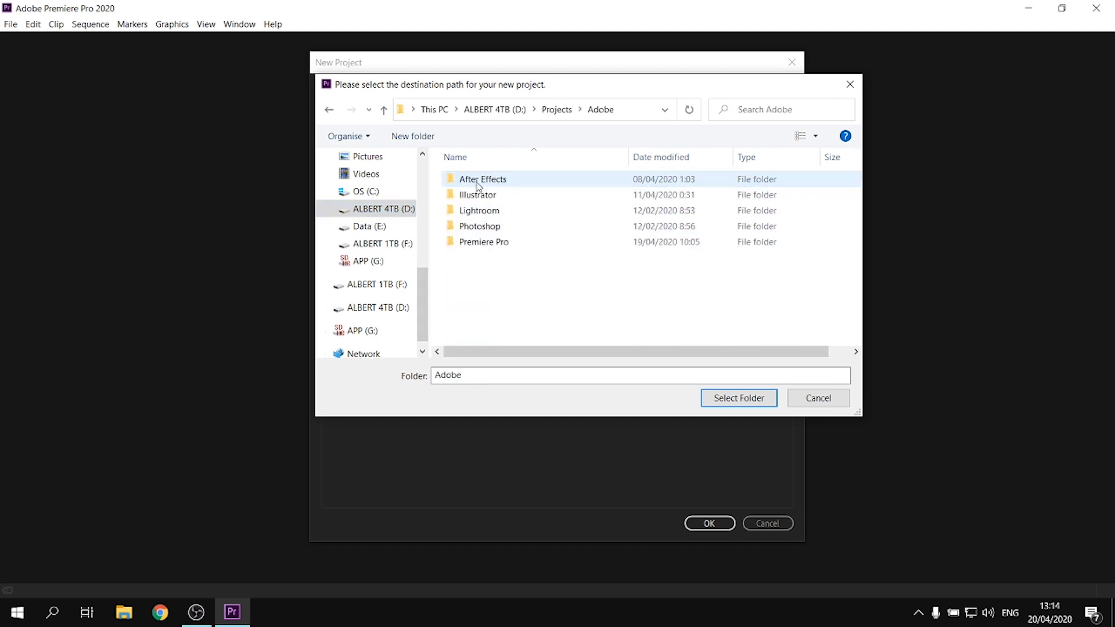
double_click(500, 242)
click(738, 399)
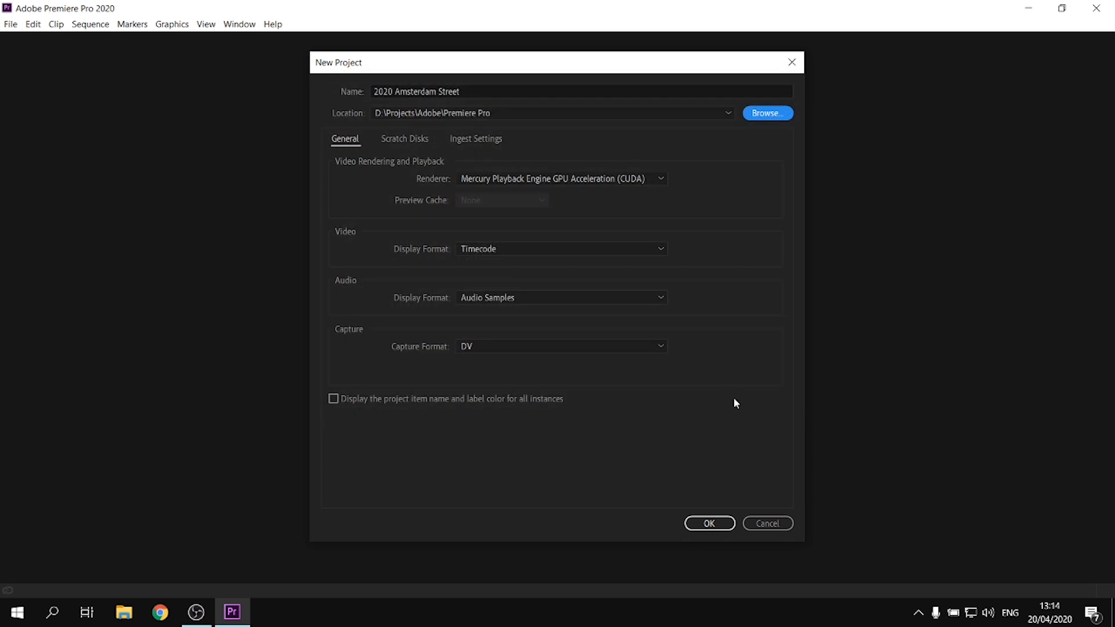
click(698, 525)
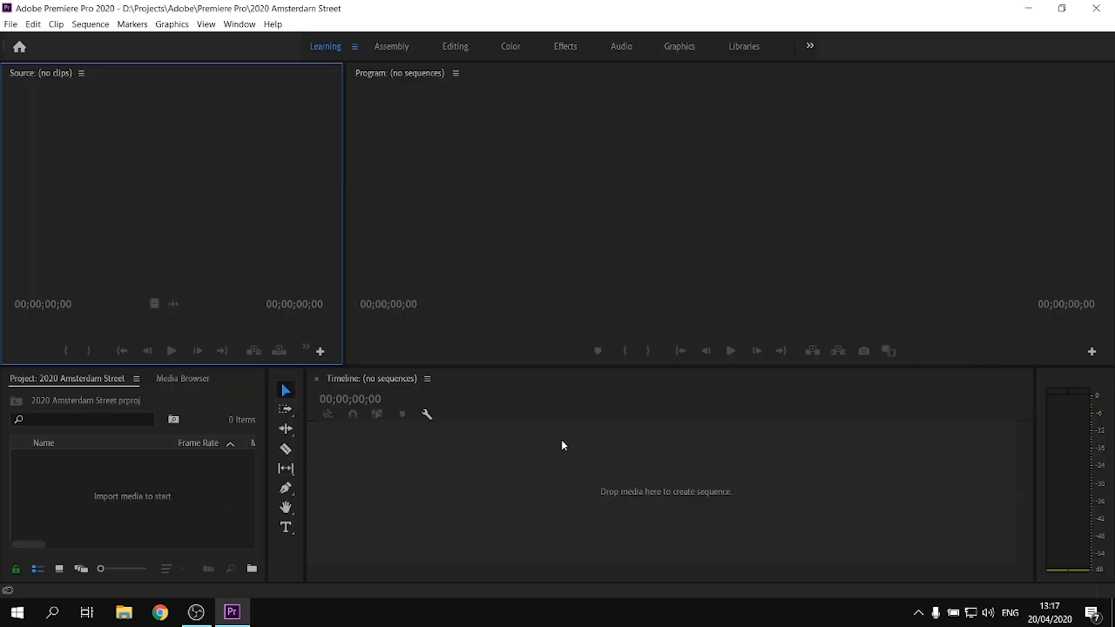
Switch the workspace layout to Editing
click(250, 28)
mouse_move(399, 43)
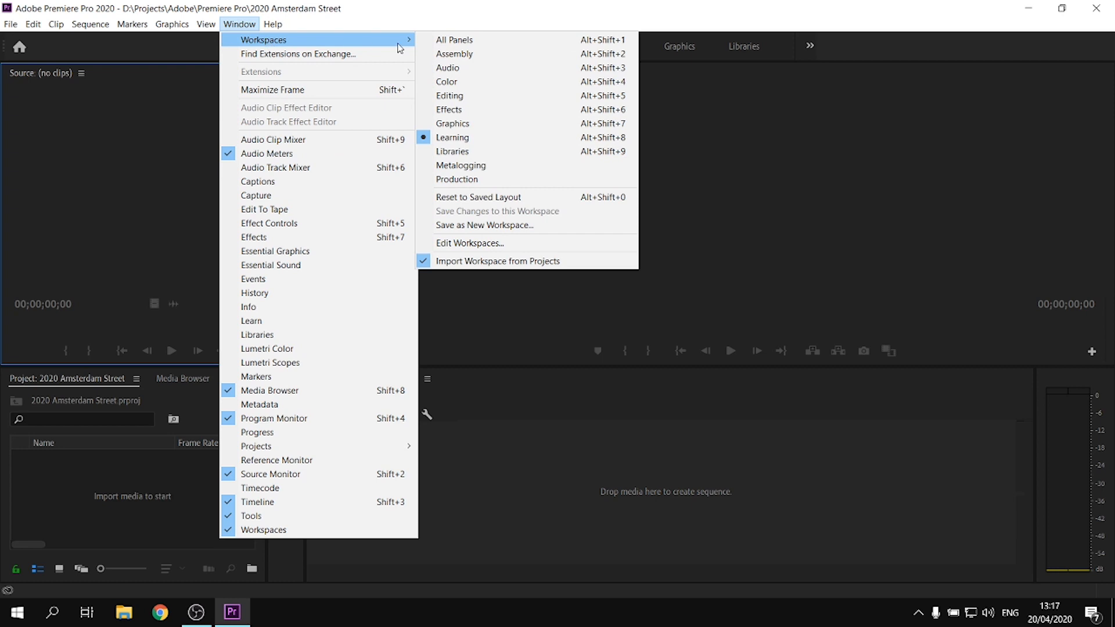
click(464, 98)
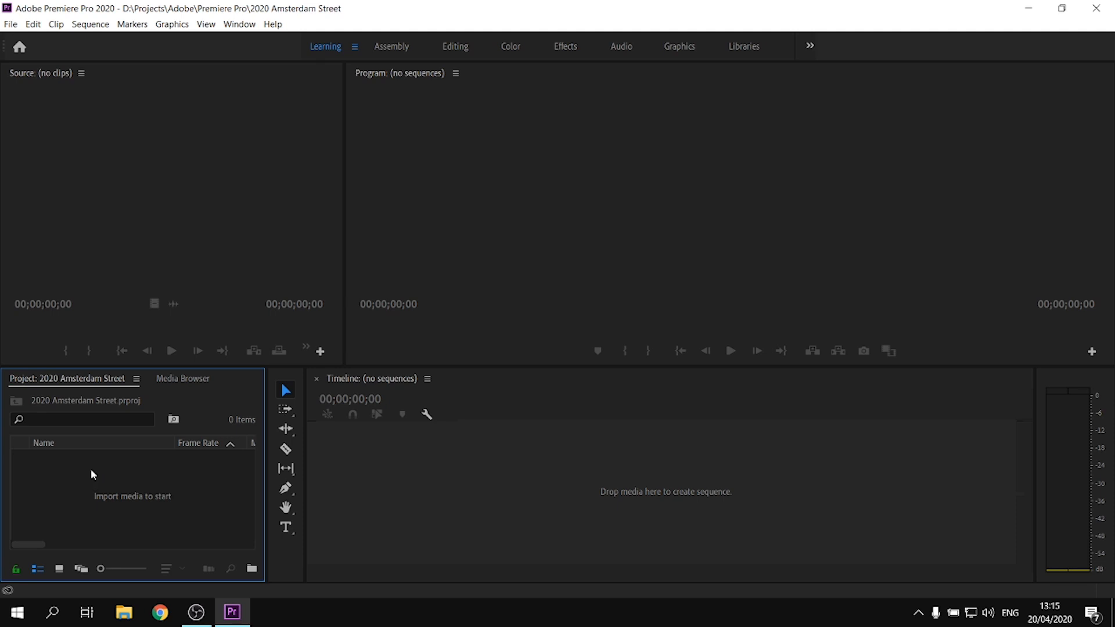
Create a bin named Footage in the project
right_click(90, 469)
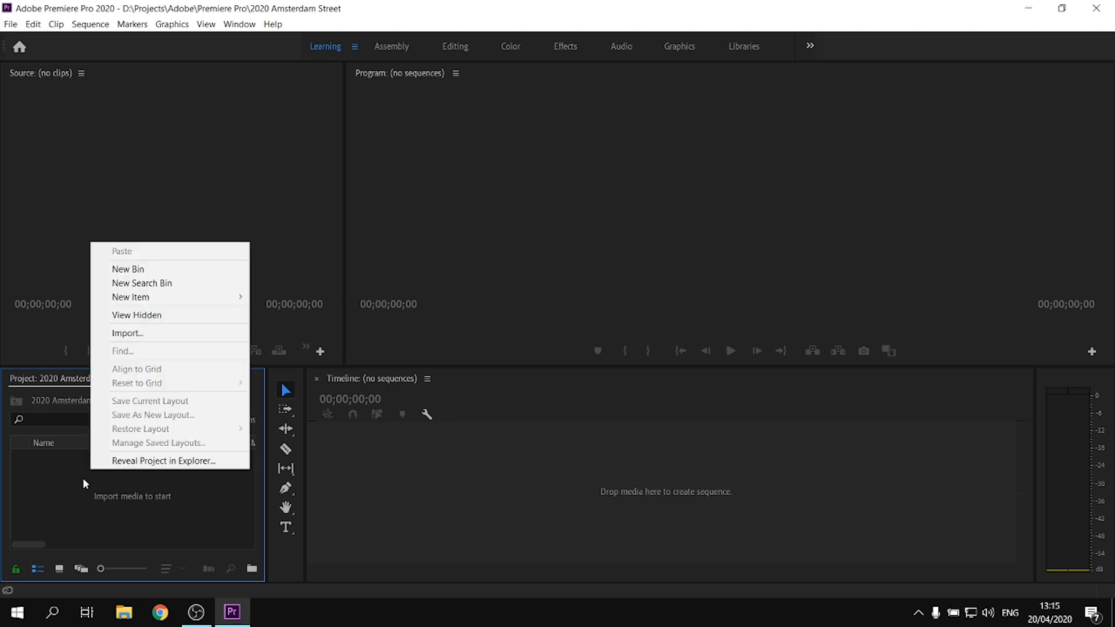
right_click(83, 477)
click(156, 280)
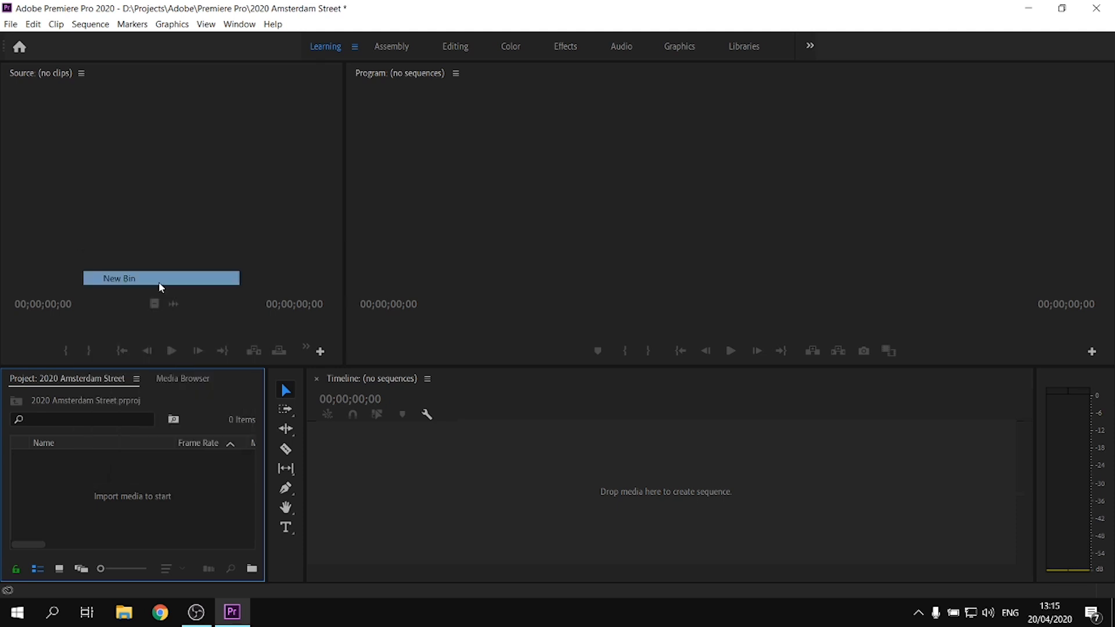
text(Foota)
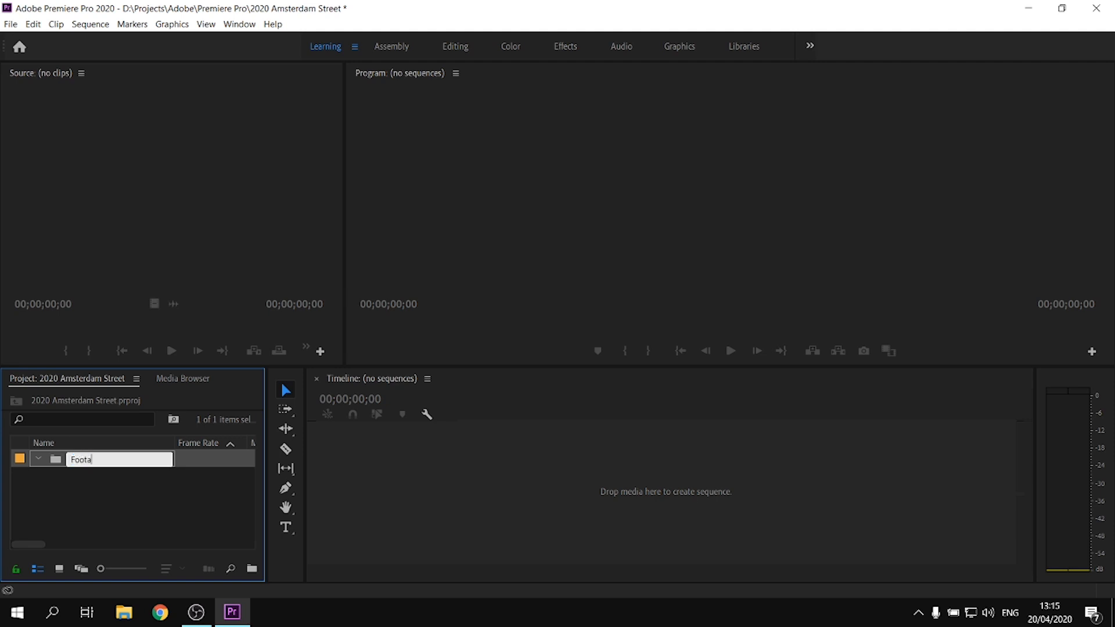
text(ge)
Add a second project bin named Music
right_click(155, 516)
click(214, 314)
text(Music)
key(Return)
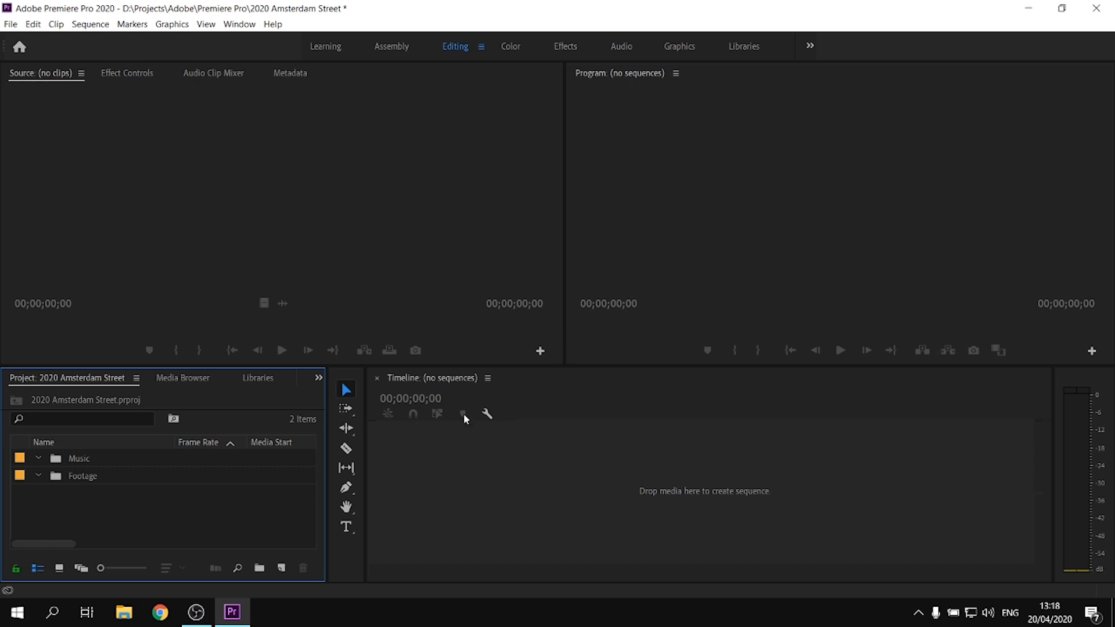
Switch to File Explorer and open D:\Projects\WORK-PHOTOS-VIDEOS\Netherlands\2020 0412 Amsterdam Corona
click(124, 612)
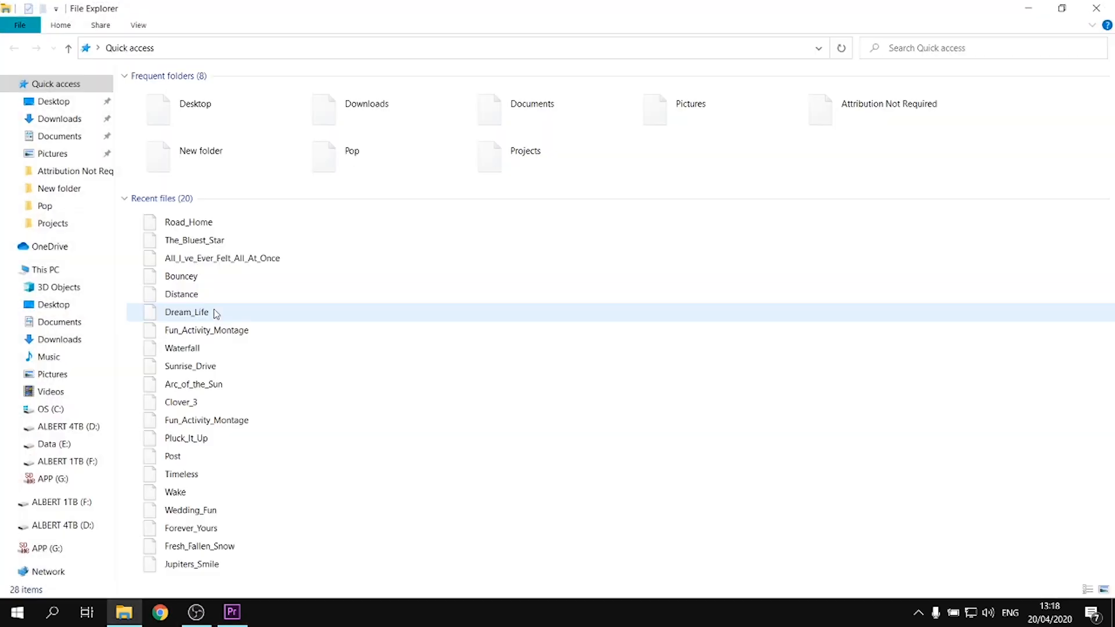
click(54, 275)
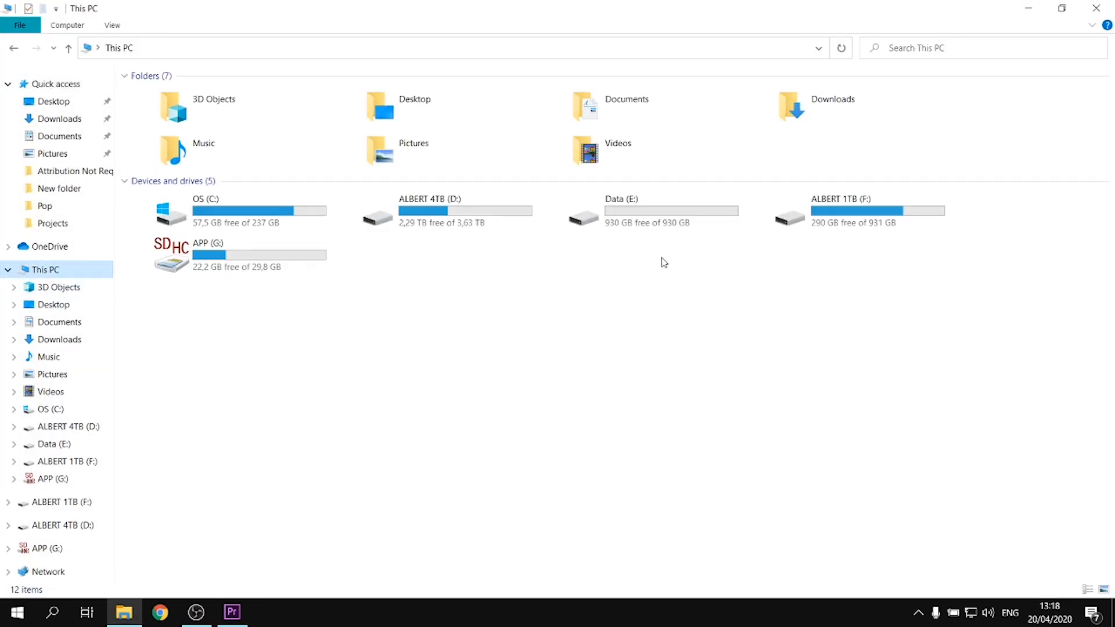
double_click(419, 227)
key(Return)
double_click(192, 346)
double_click(192, 285)
double_click(242, 455)
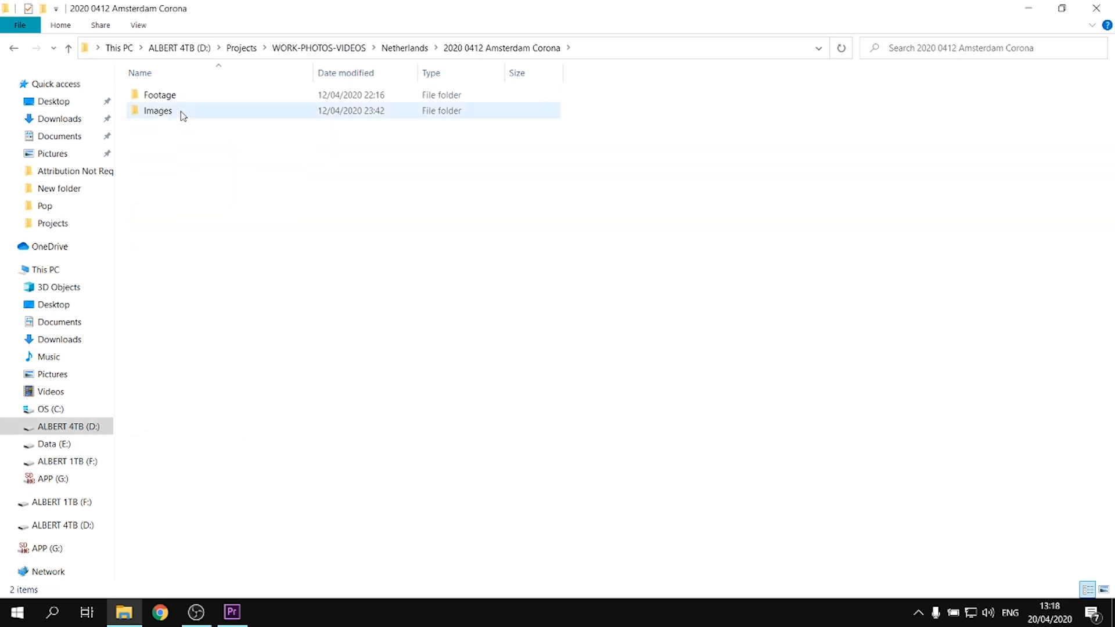
Import all video clips from the Footage folder on disk into the project's Footage bin
double_click(180, 94)
key(ctrl+a)
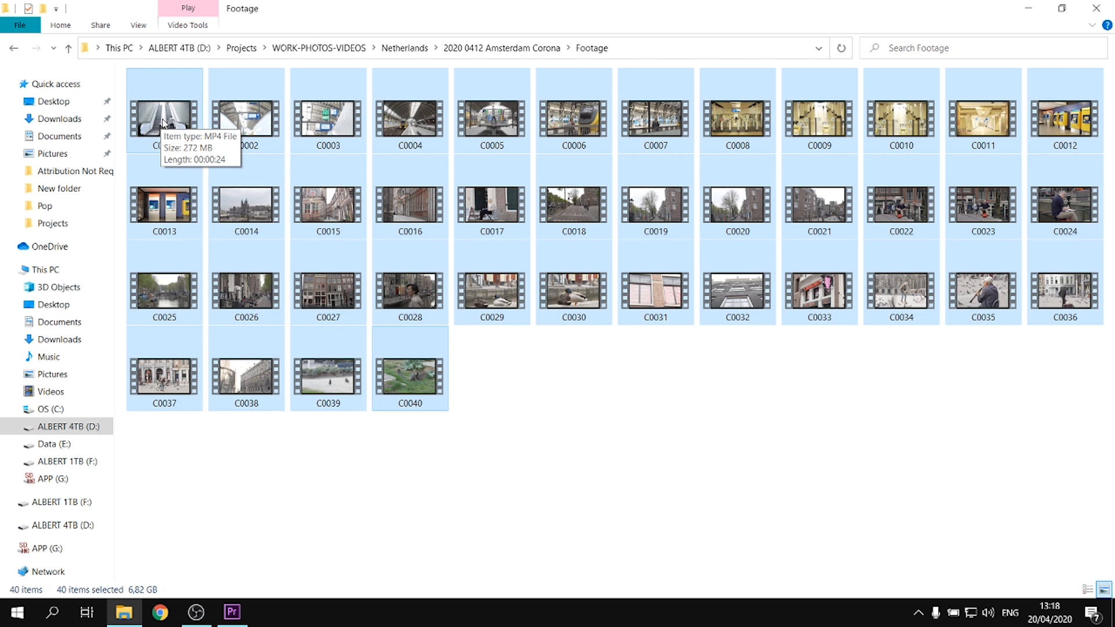
drag(164, 122, 84, 476)
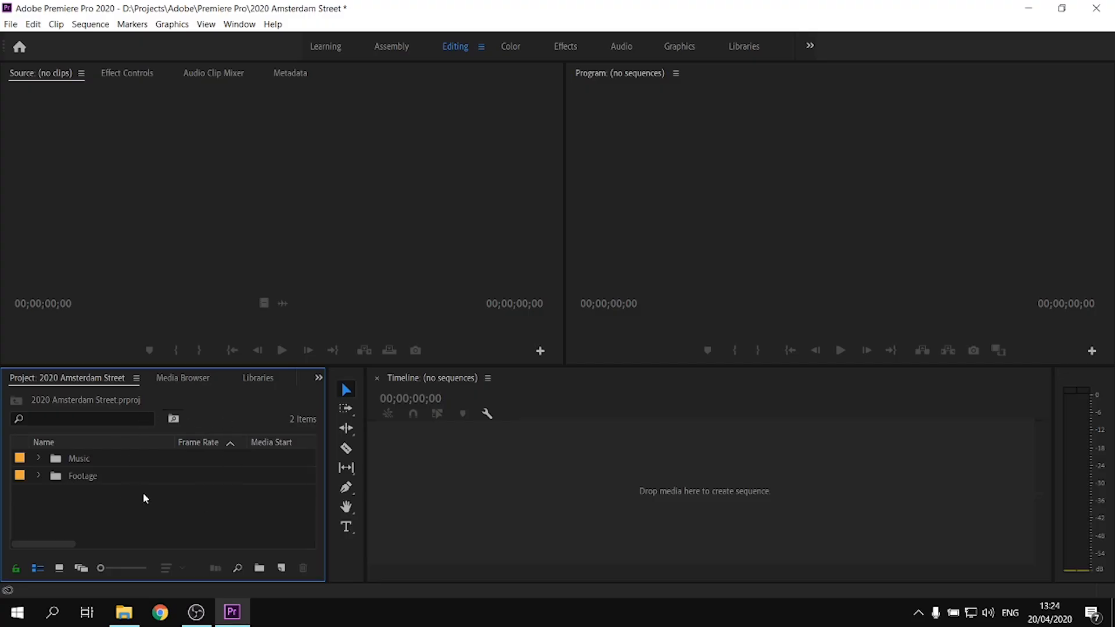
Start a new sequence in the project and name it Sequence 01
right_click(190, 512)
mouse_move(261, 342)
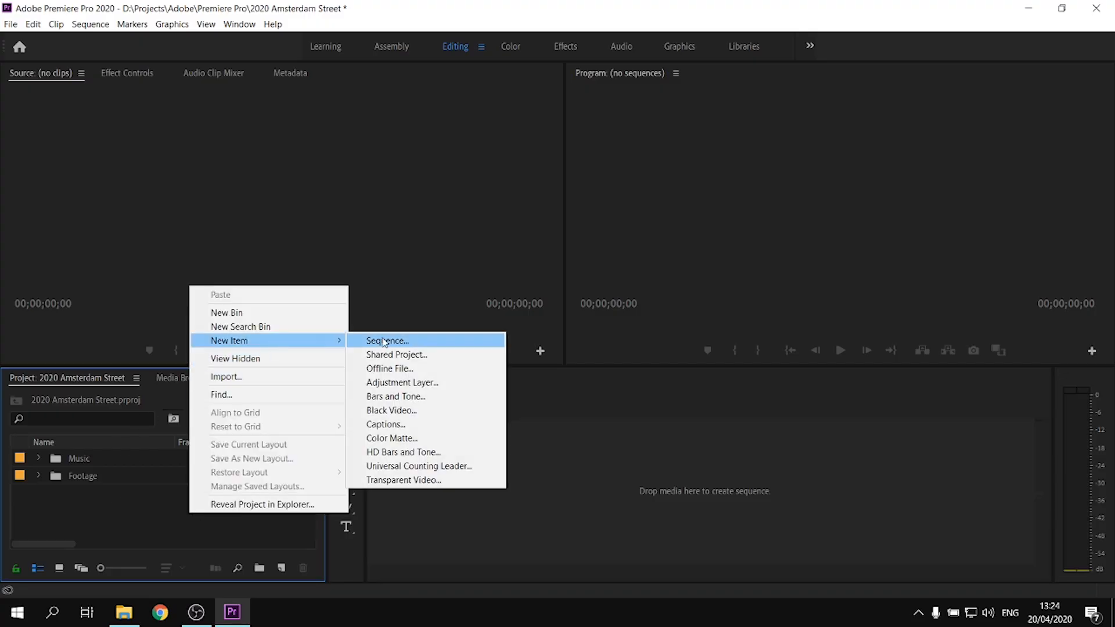
click(381, 340)
click(456, 511)
key(BackSpace)
key(BackSpace)
text(01)
Set the sequence to Custom editing mode with a 1920 by 1080 frame size and create it
click(411, 70)
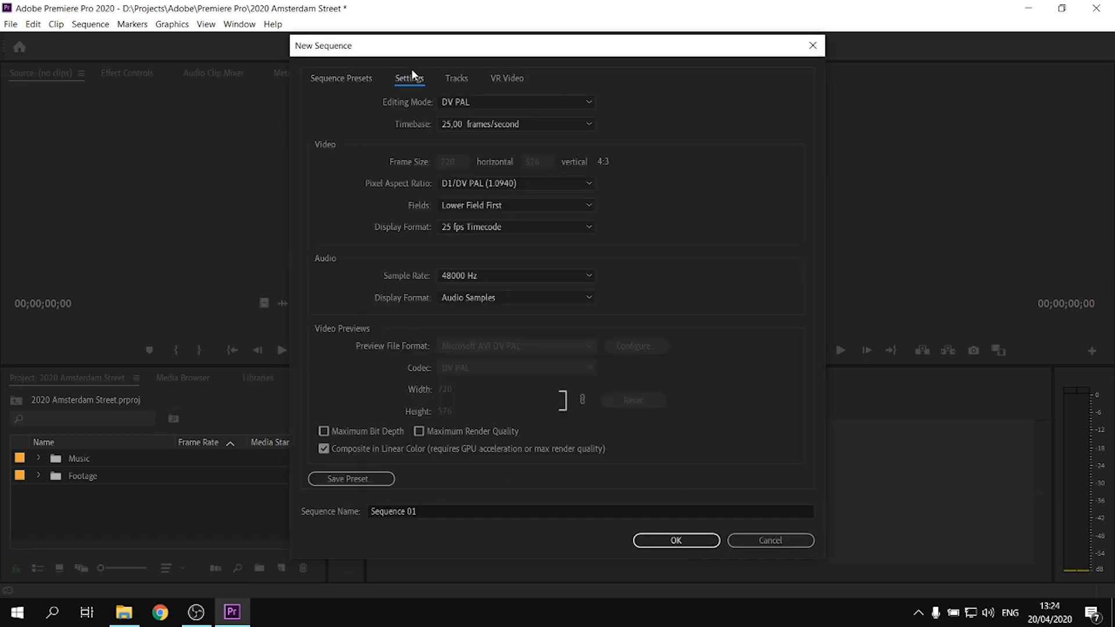
click(510, 105)
drag(593, 298, 512, 116)
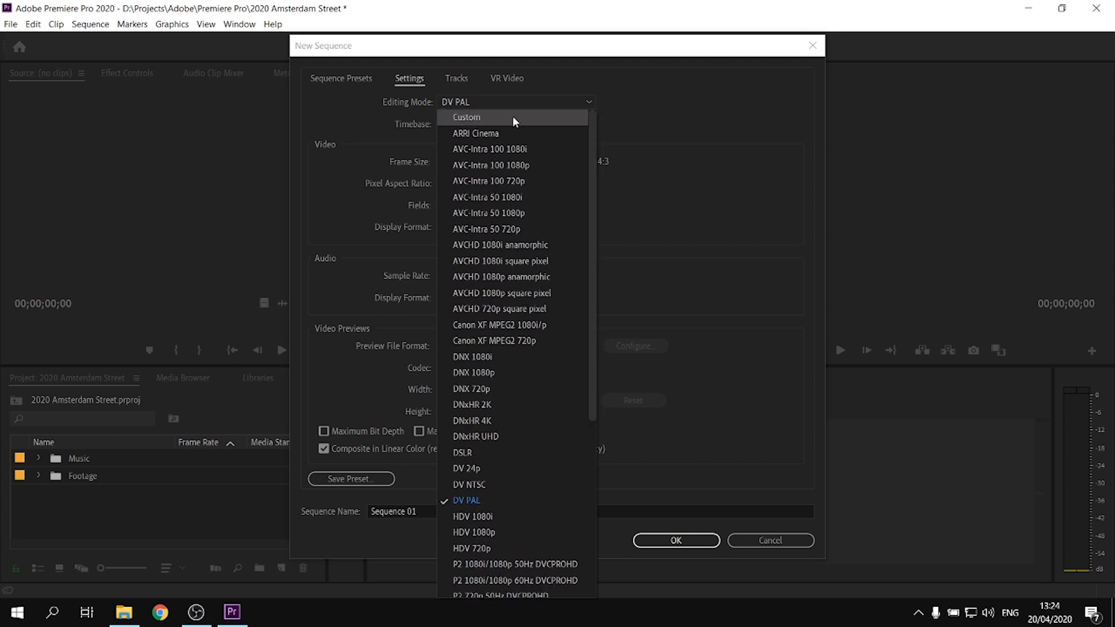
click(512, 116)
click(465, 161)
key(Tab)
text(10)
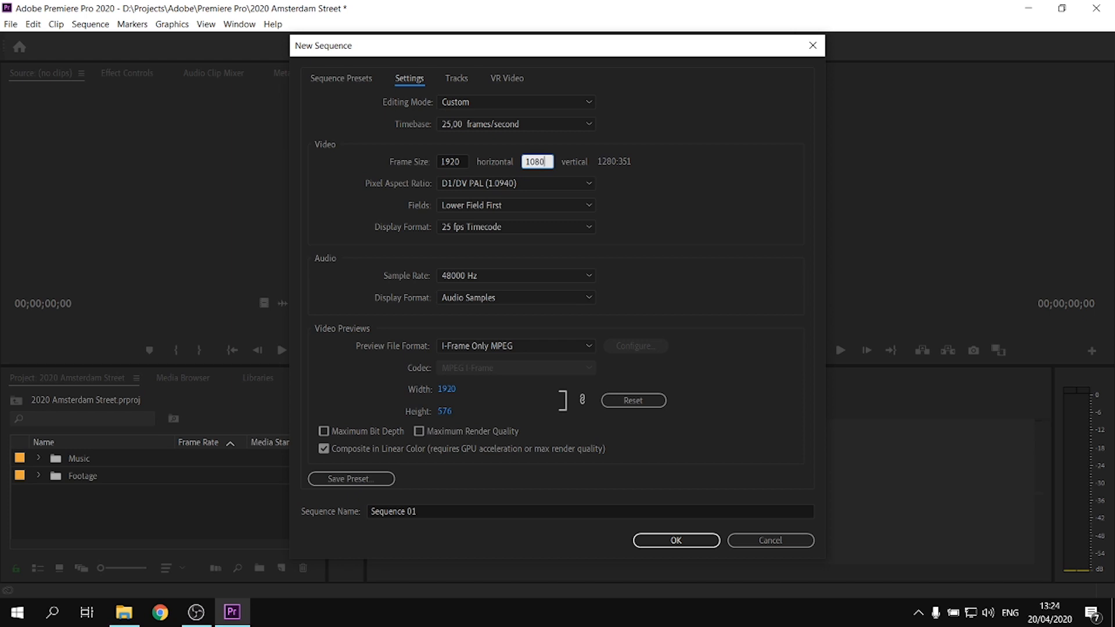
click(677, 540)
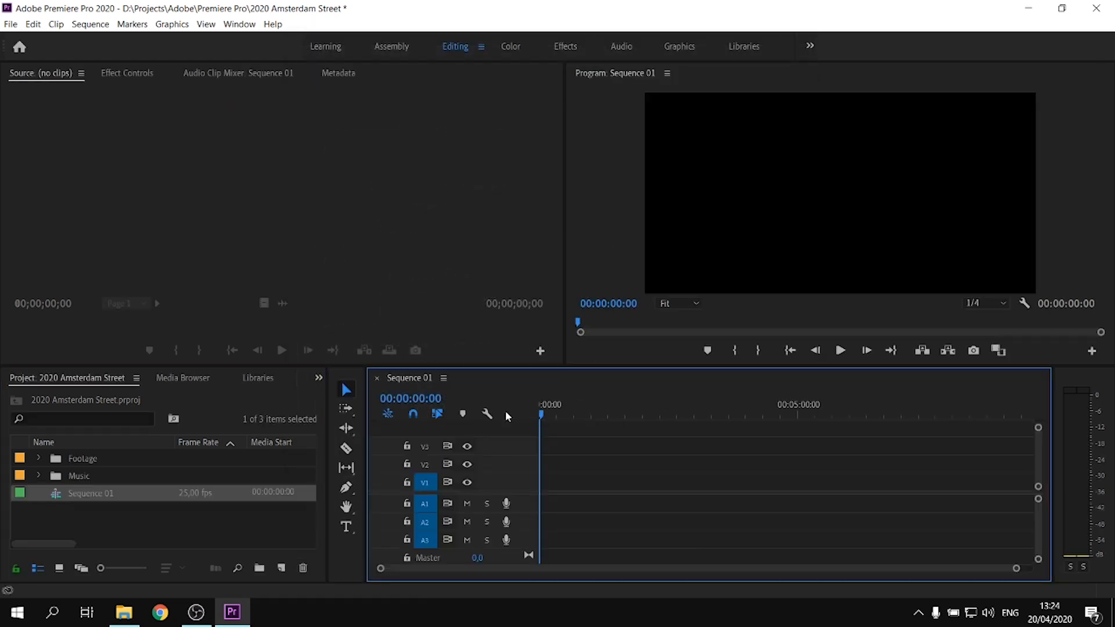
Place all clips from the Footage bin at the start of Sequence 01, keeping the existing sequence settings
click(786, 415)
click(43, 459)
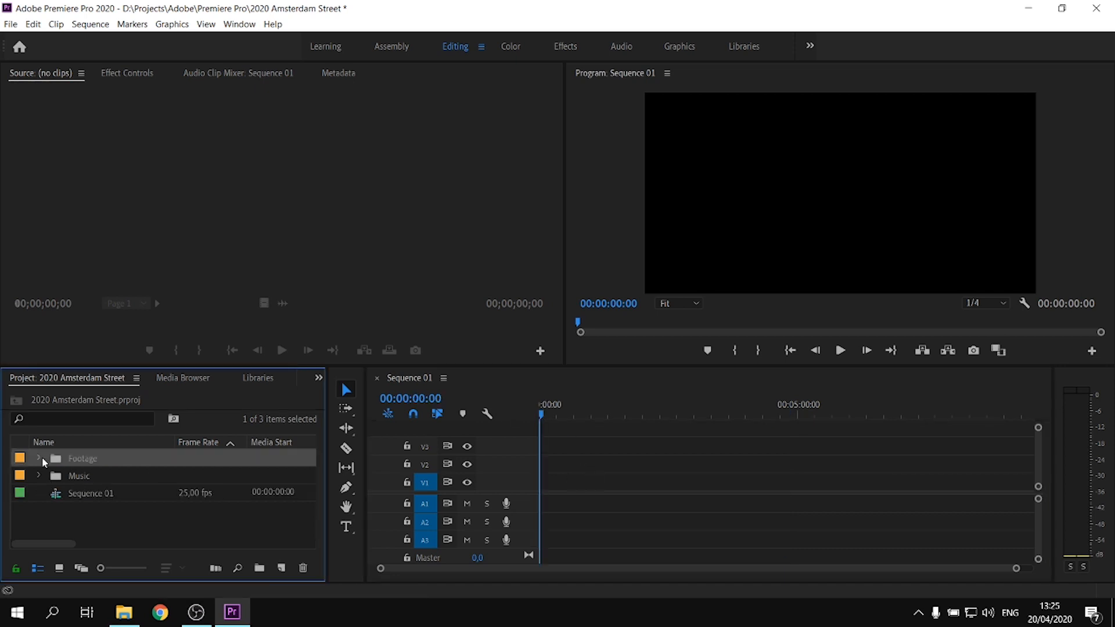
click(38, 458)
click(247, 470)
drag(312, 459, 300, 532)
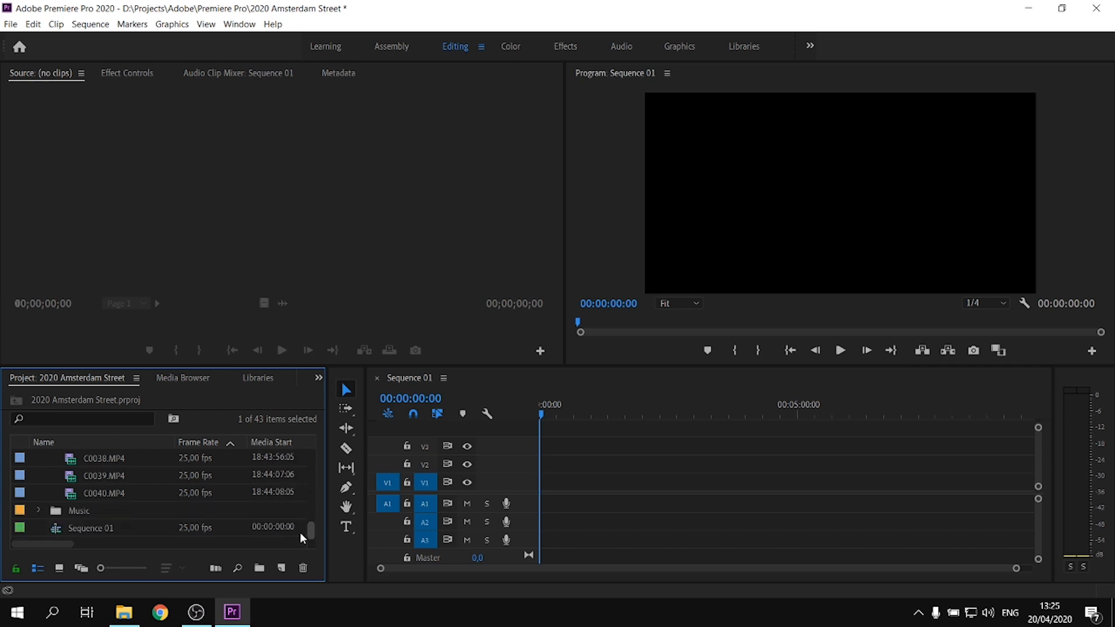
shift+click(111, 493)
drag(308, 529, 179, 478)
drag(105, 476, 538, 429)
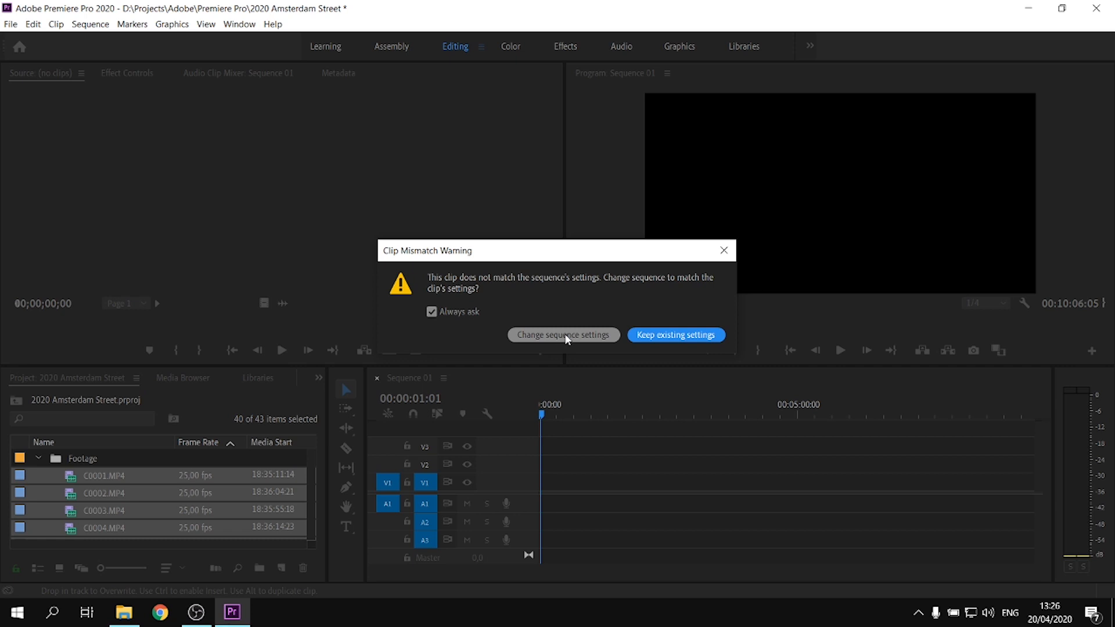
click(564, 335)
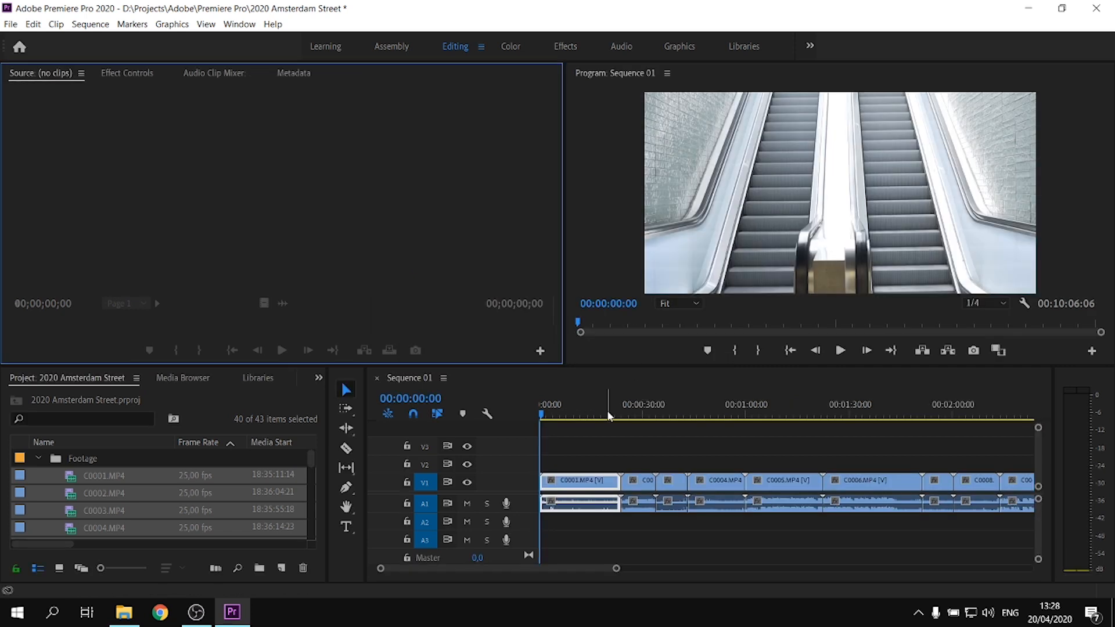
Set the Scale of the first timeline clip, C0001.MP4, to 55 and select its Motion effect
click(592, 486)
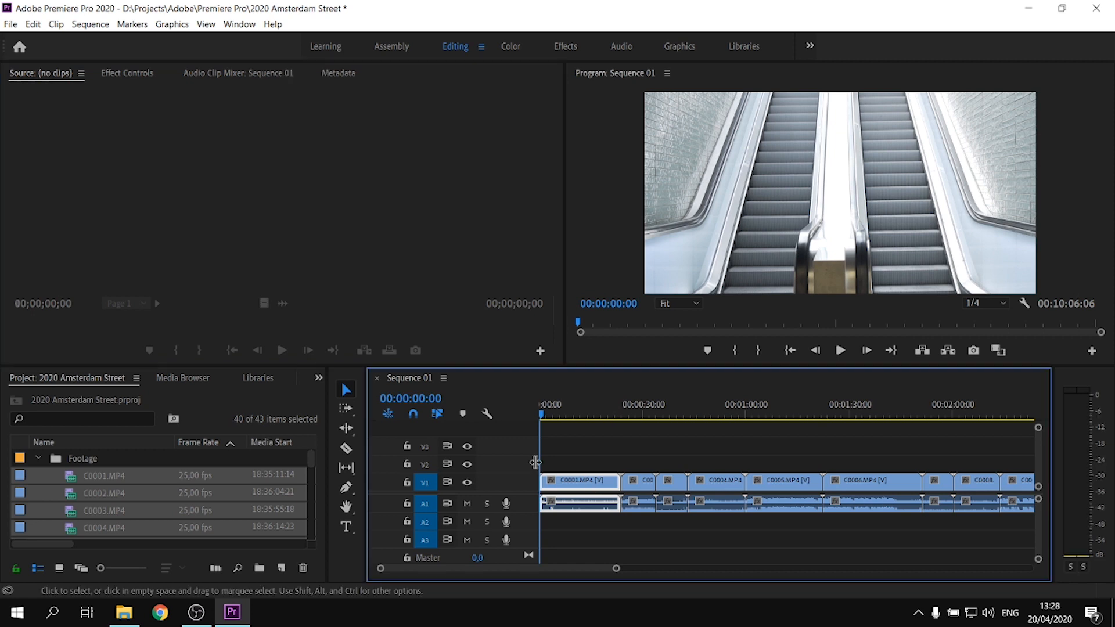
click(144, 73)
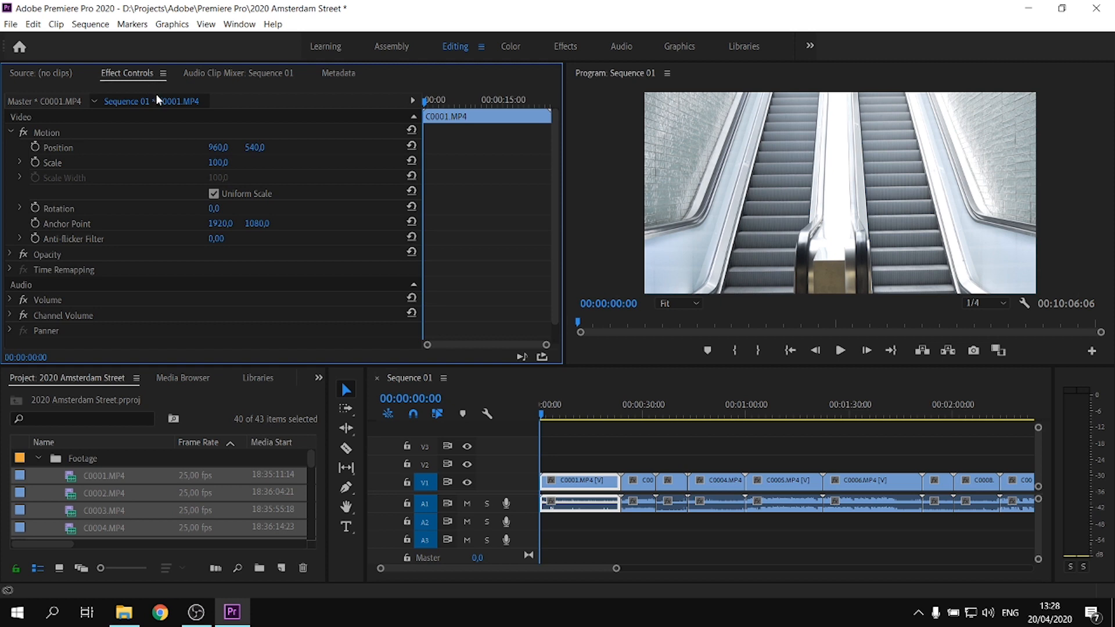
mouse_move(217, 163)
mouse_down()
mouse_move(190, 163)
mouse_move(225, 164)
mouse_up()
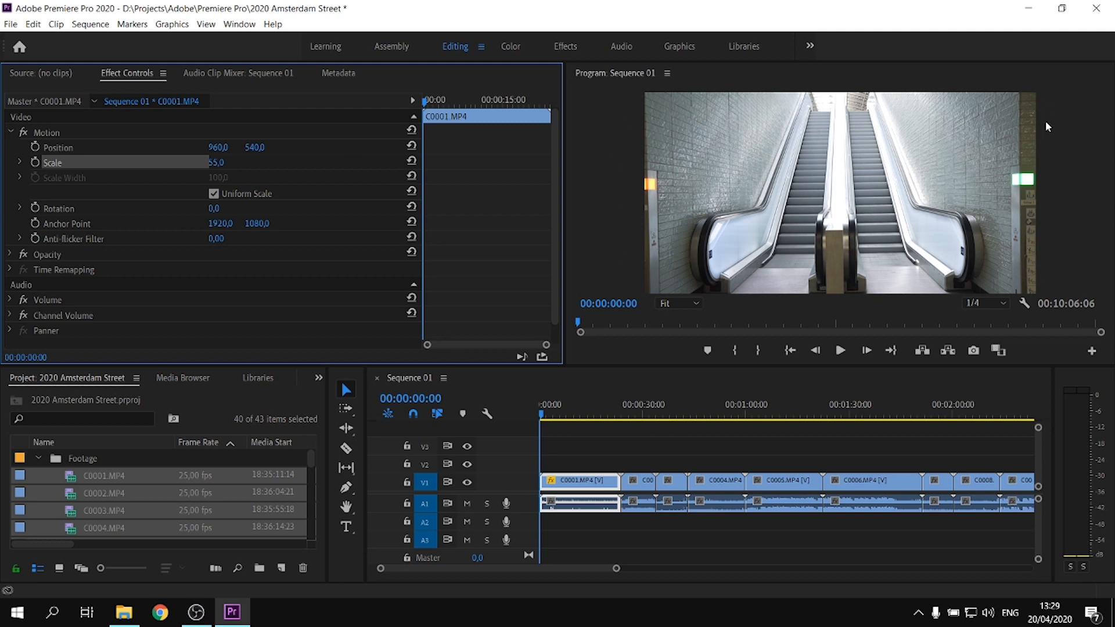
click(52, 132)
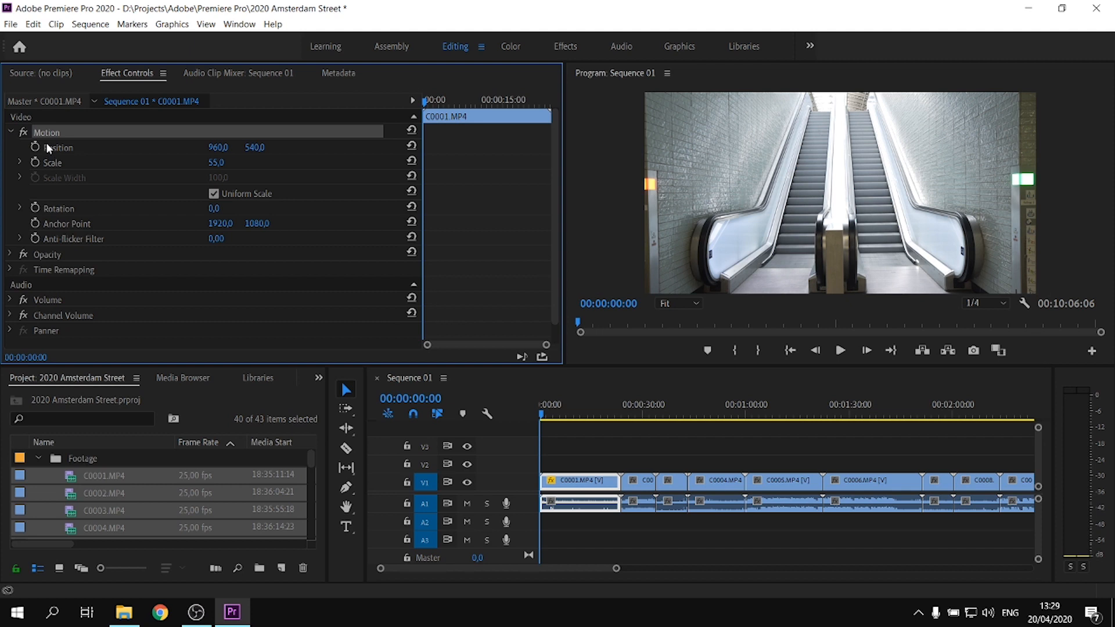
Apply the first clip's Motion settings to all the other clips in Sequence 01
key(backslash)
drag(846, 443, 506, 517)
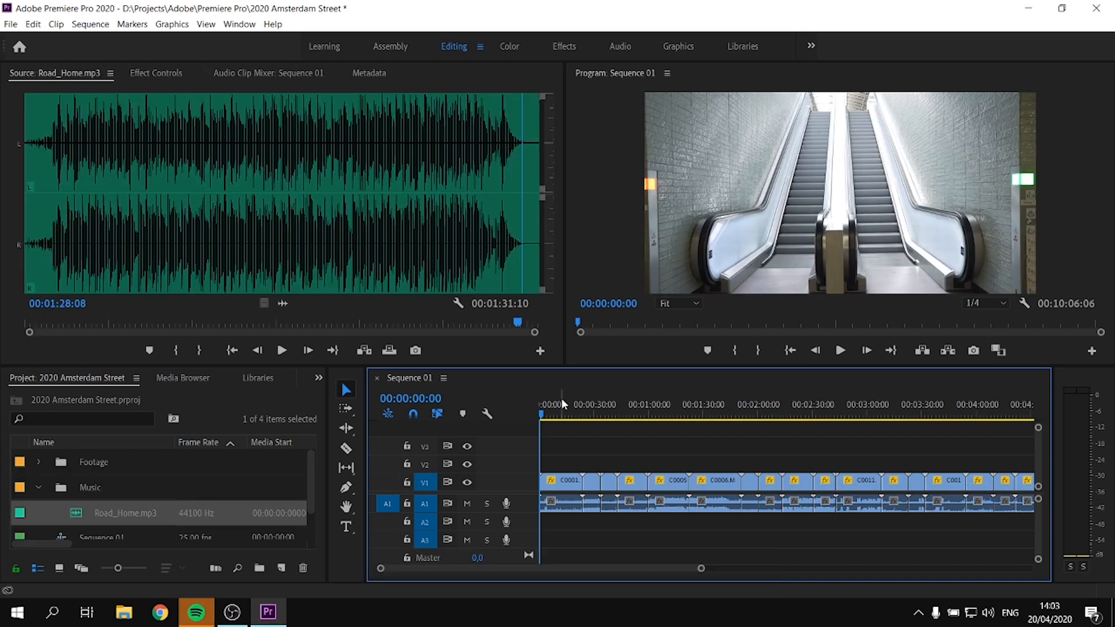
Play C0001.MP4 from the start of the sequence to judge which part to keep
key(equal)
key(equal)
key(equal)
key(space)
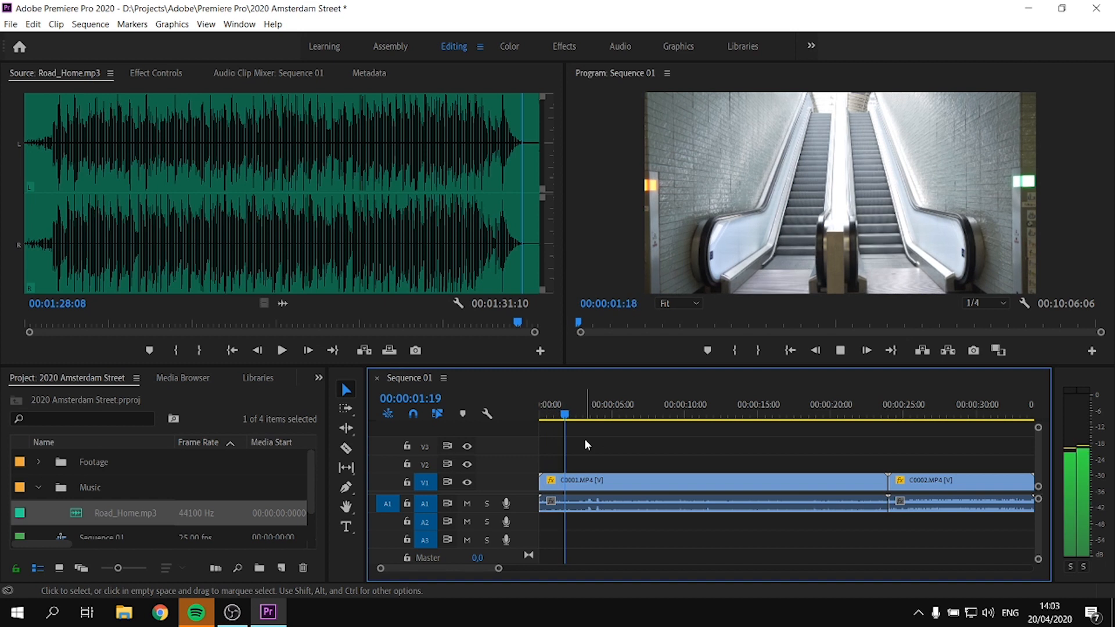
click(575, 487)
key(Home)
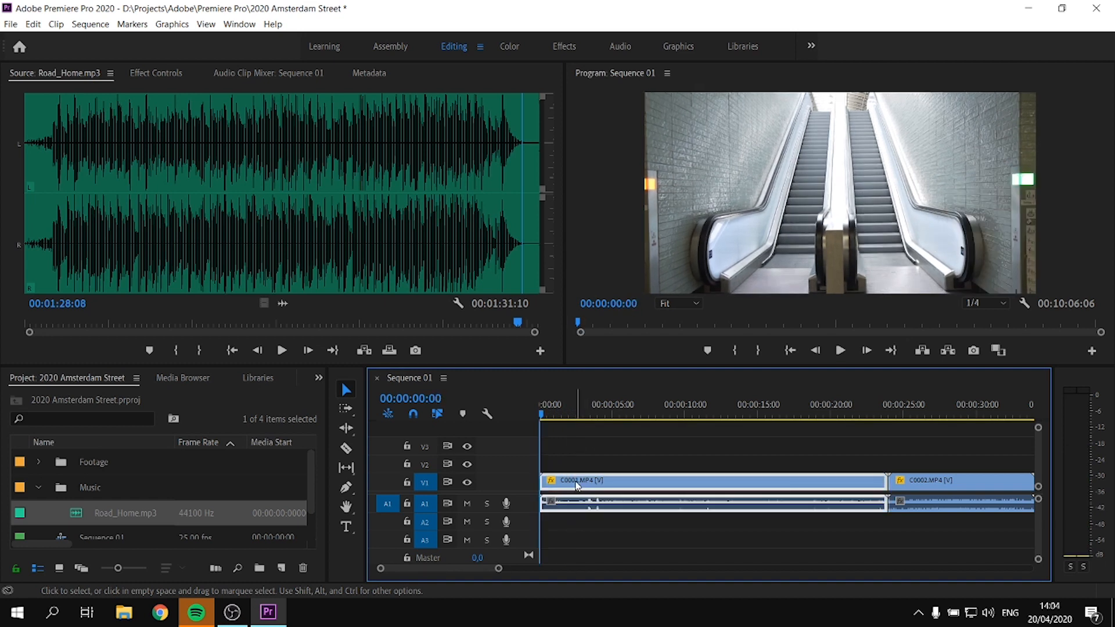
key(space)
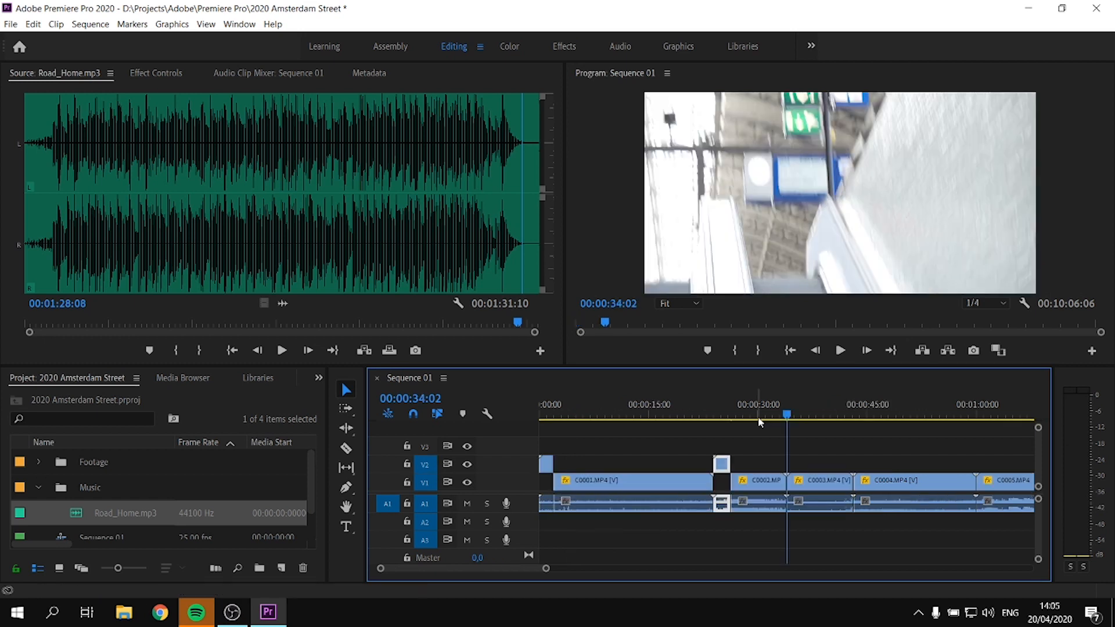
Play C0003.MP4, split it at 00:00:37:11, and raise its first part to track V2
key(space)
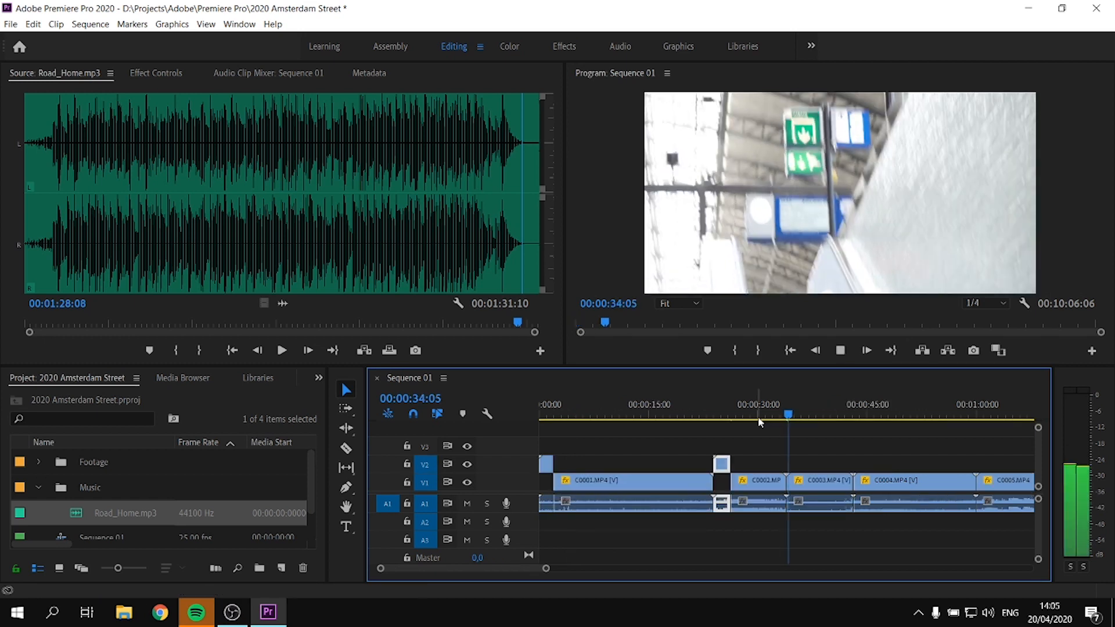
key(space)
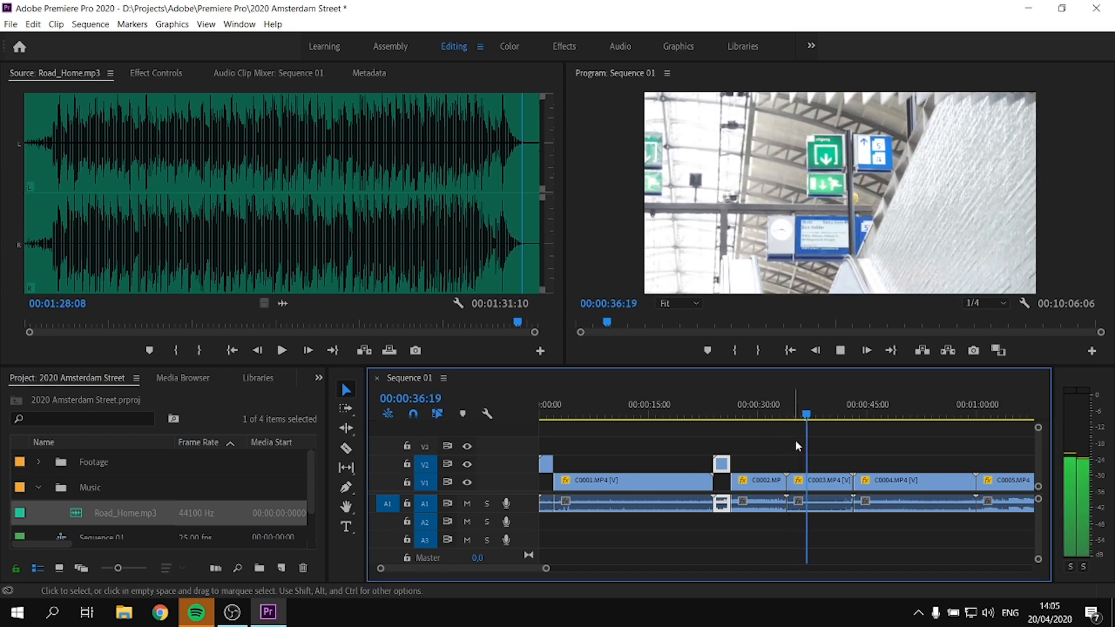
key(space)
key(ctrl+k)
drag(802, 482, 799, 465)
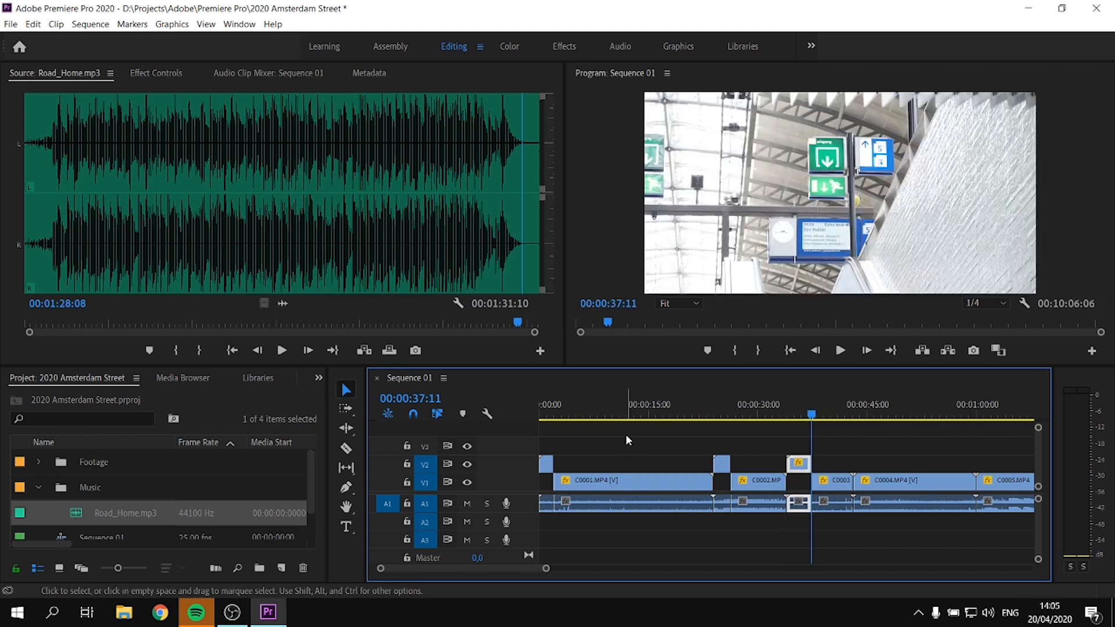
Delete the unused remainders of C0001.MP4 and C0002.MP4 from track V1
key(minus)
drag(573, 403, 592, 411)
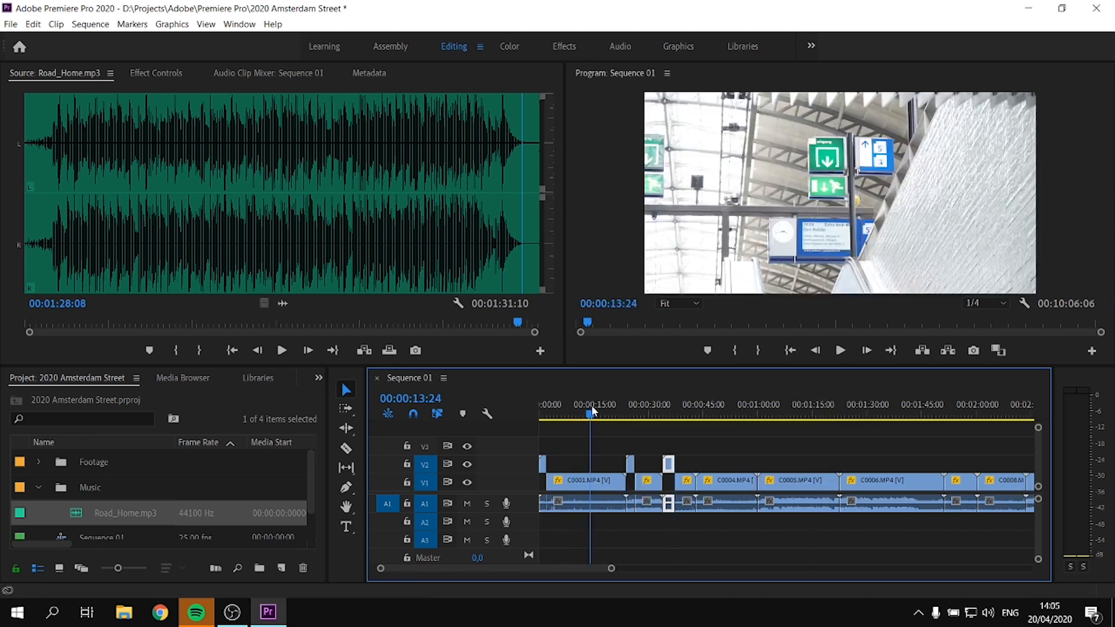
click(591, 486)
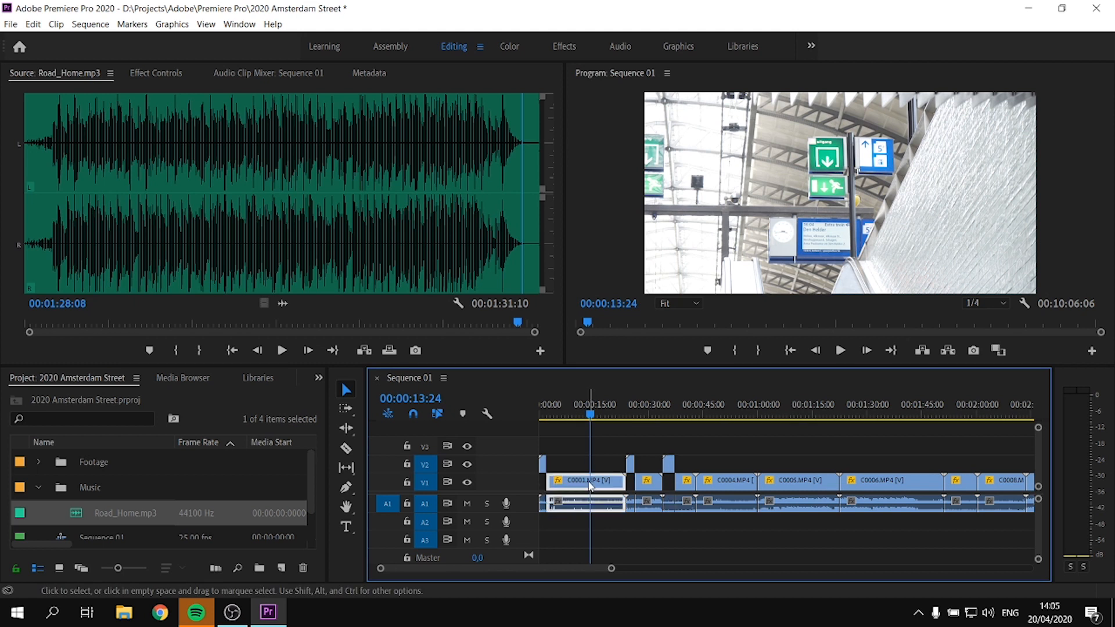
key(Delete)
mouse_move(572, 416)
mouse_down()
mouse_move(590, 415)
mouse_move(587, 430)
mouse_up()
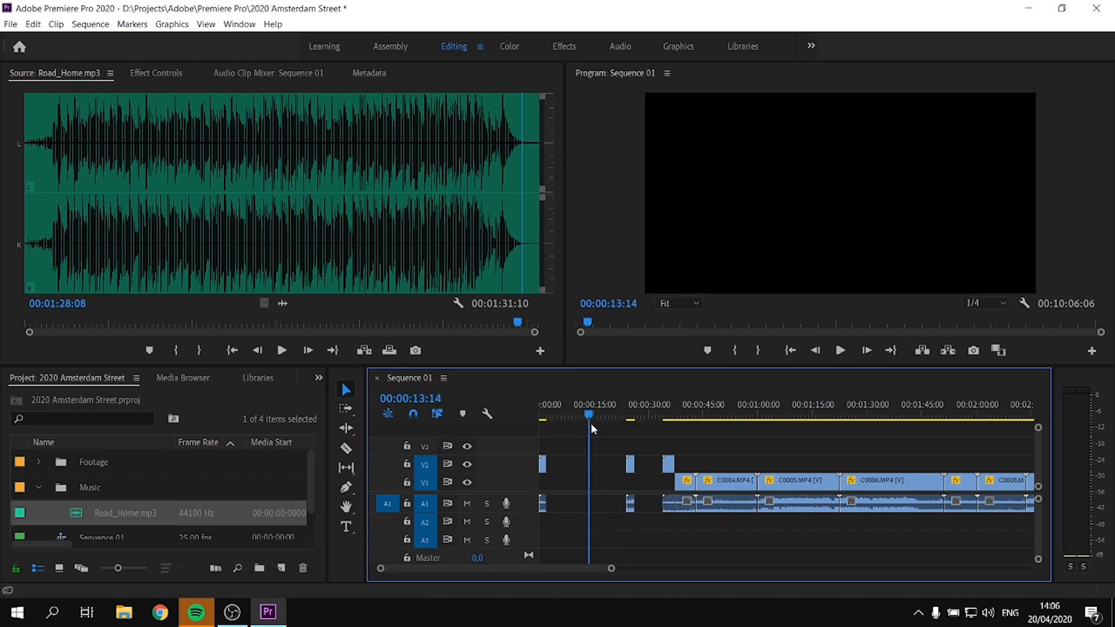
Close the gaps between the kept clip parts on track V2
click(567, 468)
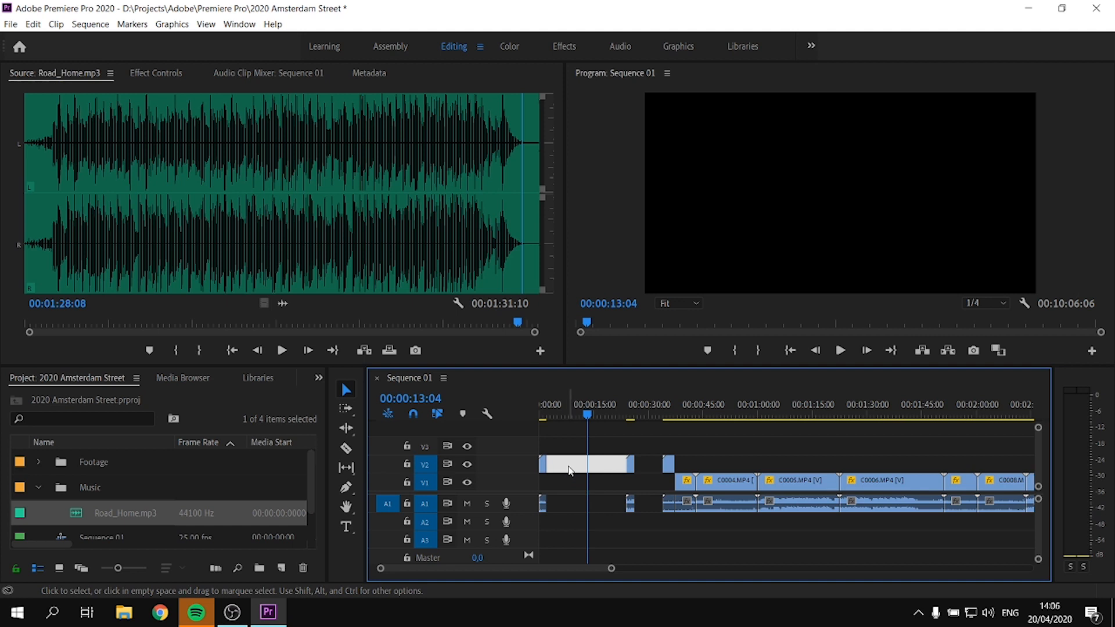
key(Delete)
click(570, 466)
key(Home)
key(Delete)
Mark the range covering the three kept clips on V2, ending at 00:00:07:19, and render it
key(=)
key(=)
key(space)
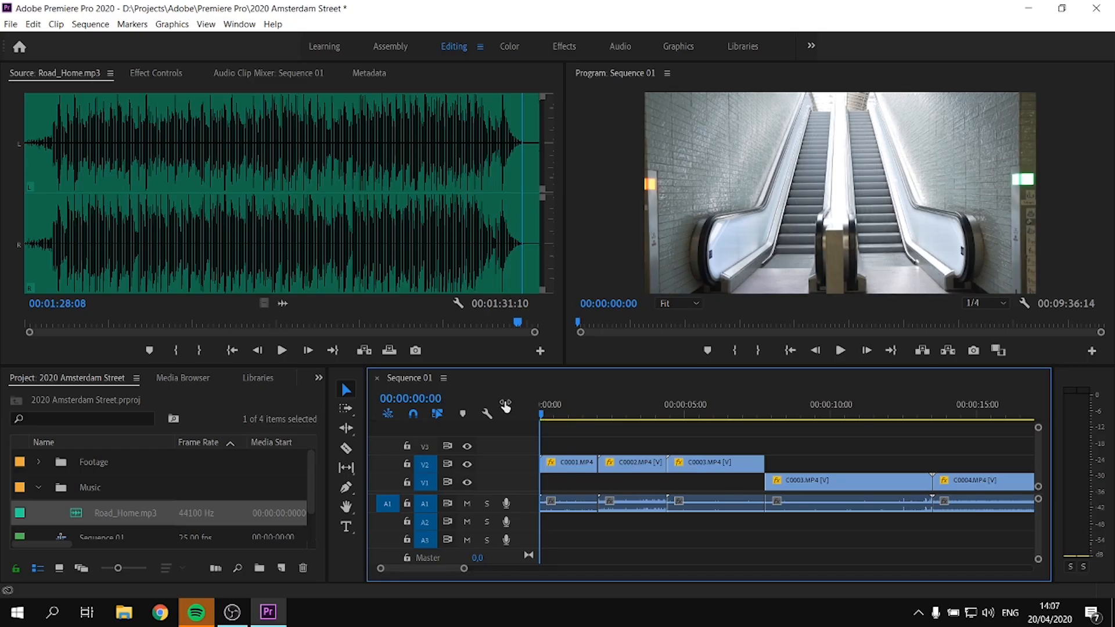
key(Down)
key(Down)
key(Down)
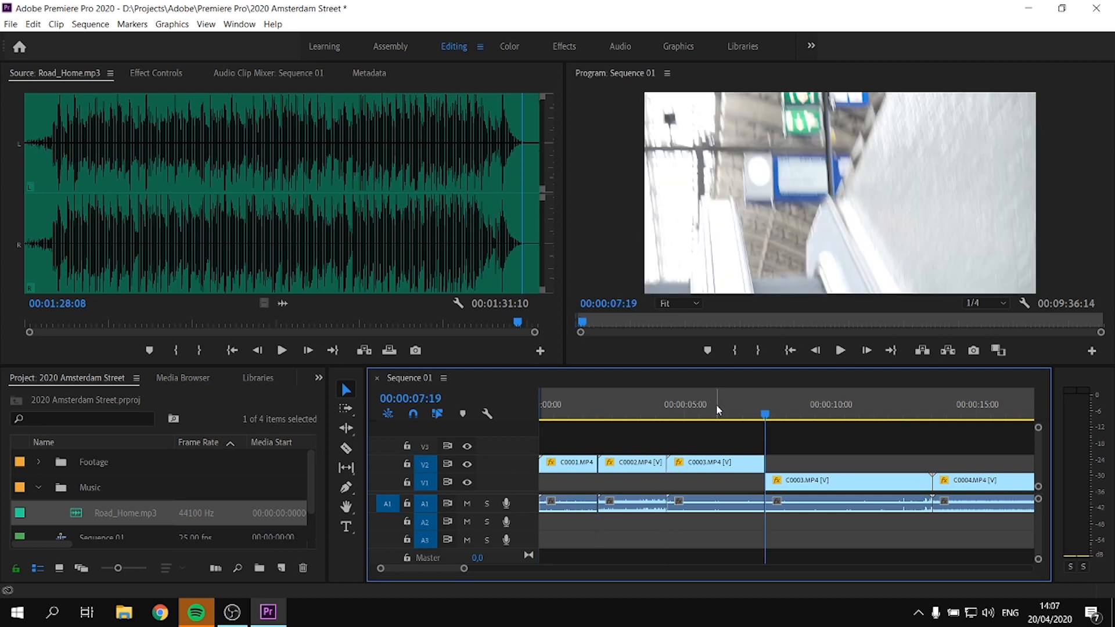
key(o)
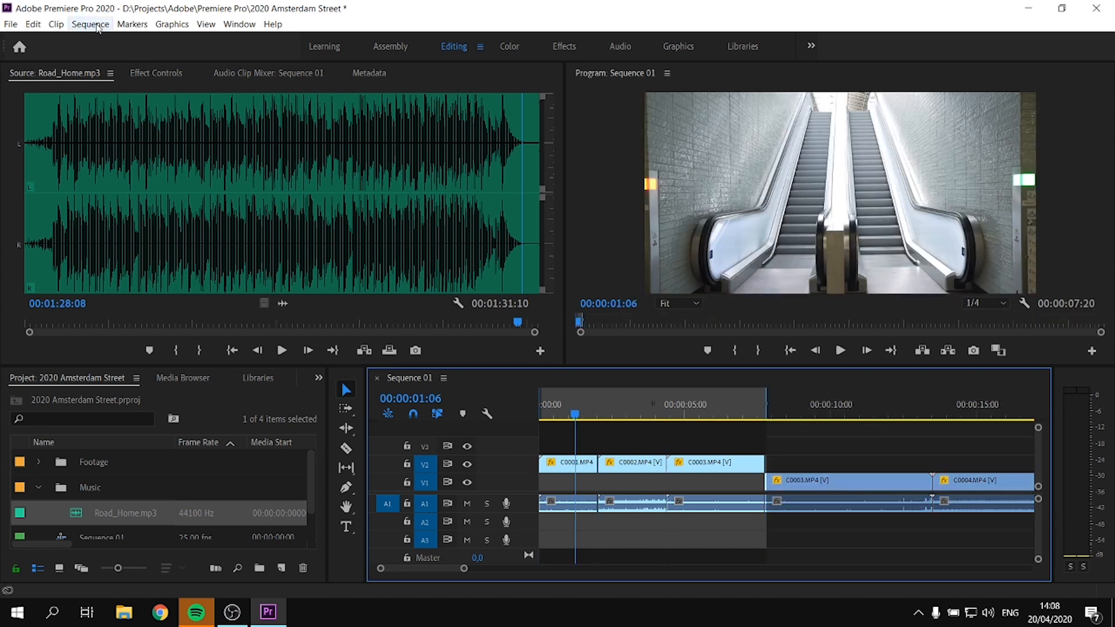
click(96, 27)
click(113, 72)
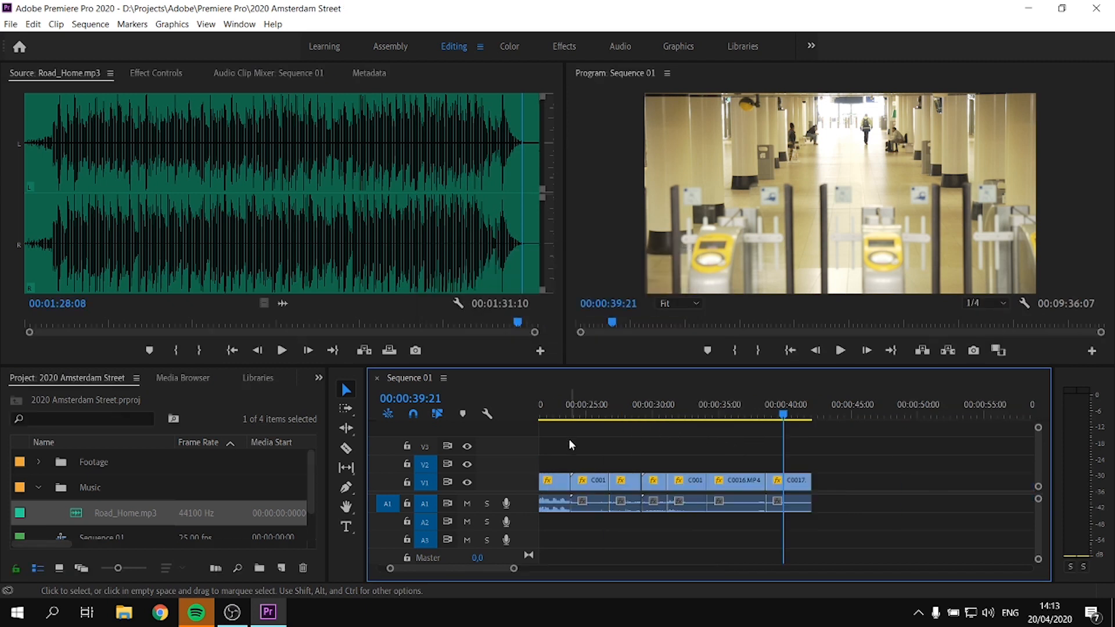
Move the kept parts of C0001.MP4, C0002.MP4 and C0003.MP4 from V2 down to V1 with the other trimmed clips
key(minus)
key(minus)
click(595, 410)
drag(688, 522, 576, 481)
click(561, 410)
key(equal)
key(equal)
key(equal)
drag(551, 443, 720, 465)
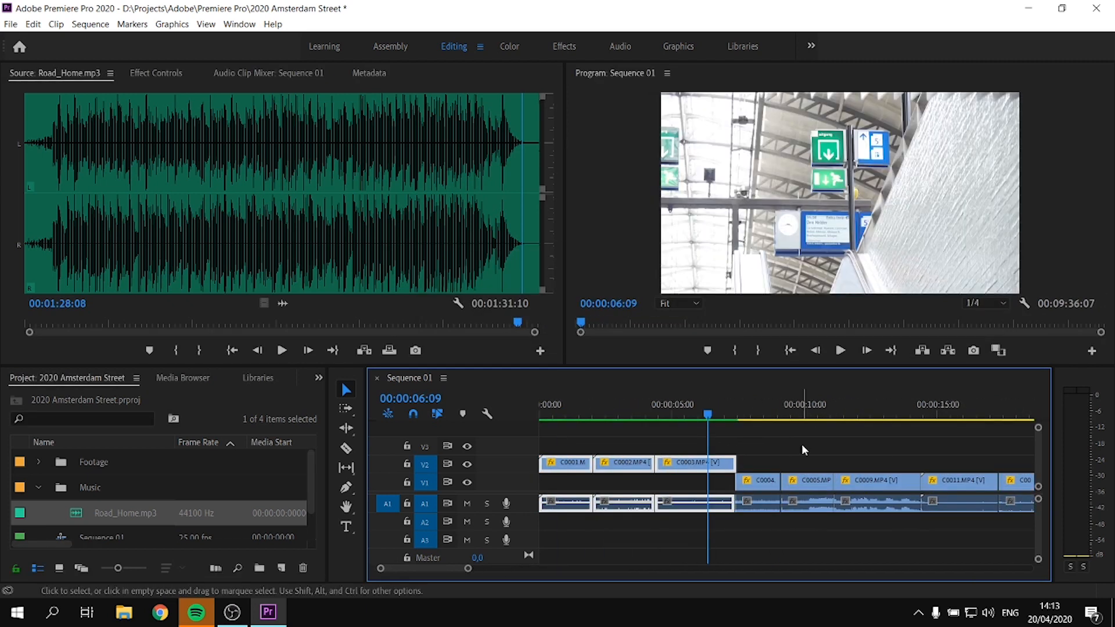
key(minus)
key(minus)
drag(779, 442, 561, 482)
click(690, 446)
key(equal)
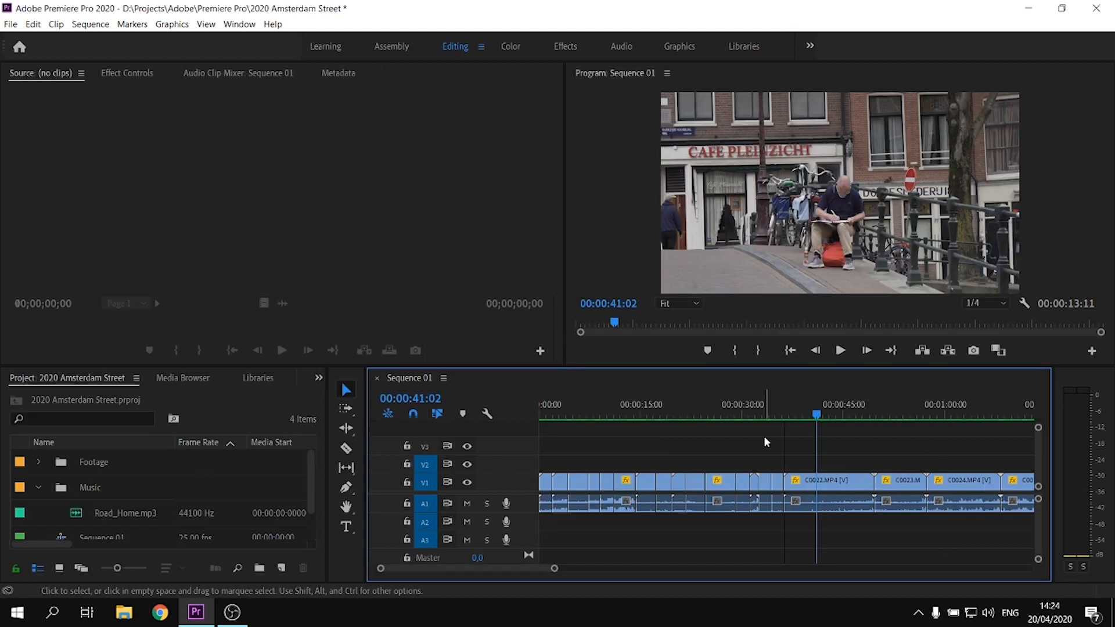
Trim the start of C0022.MP4 to 00:00:40:21
drag(801, 416, 814, 416)
click(789, 482)
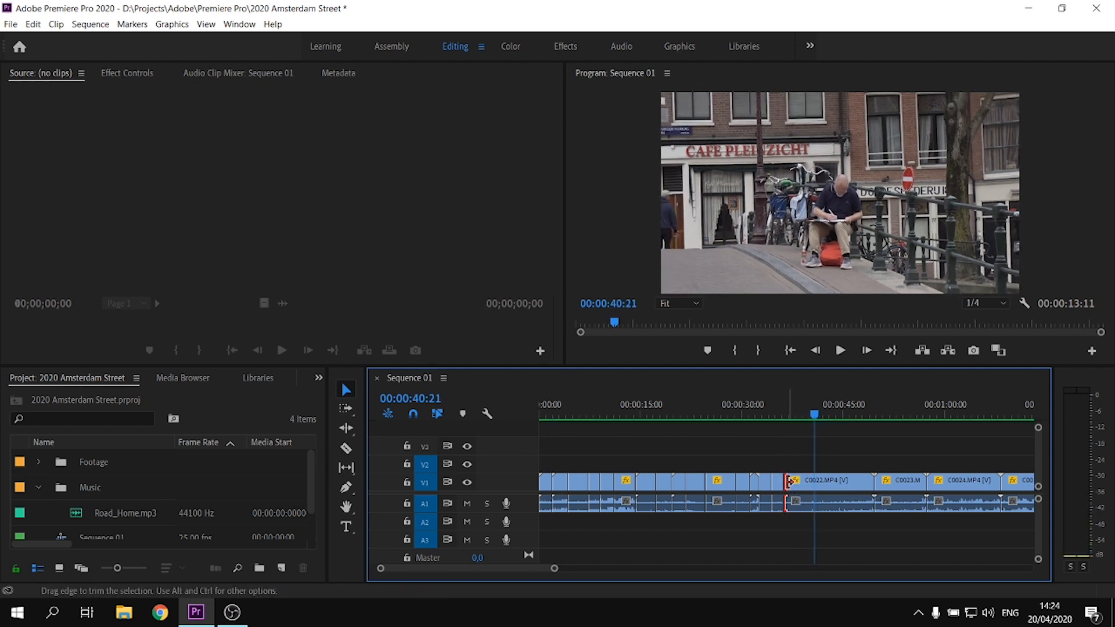
drag(789, 481, 816, 481)
Split C0022.MP4 at 00:00:43:09, delete the part after the cut, and close the gap ahead of the kept part
key(space)
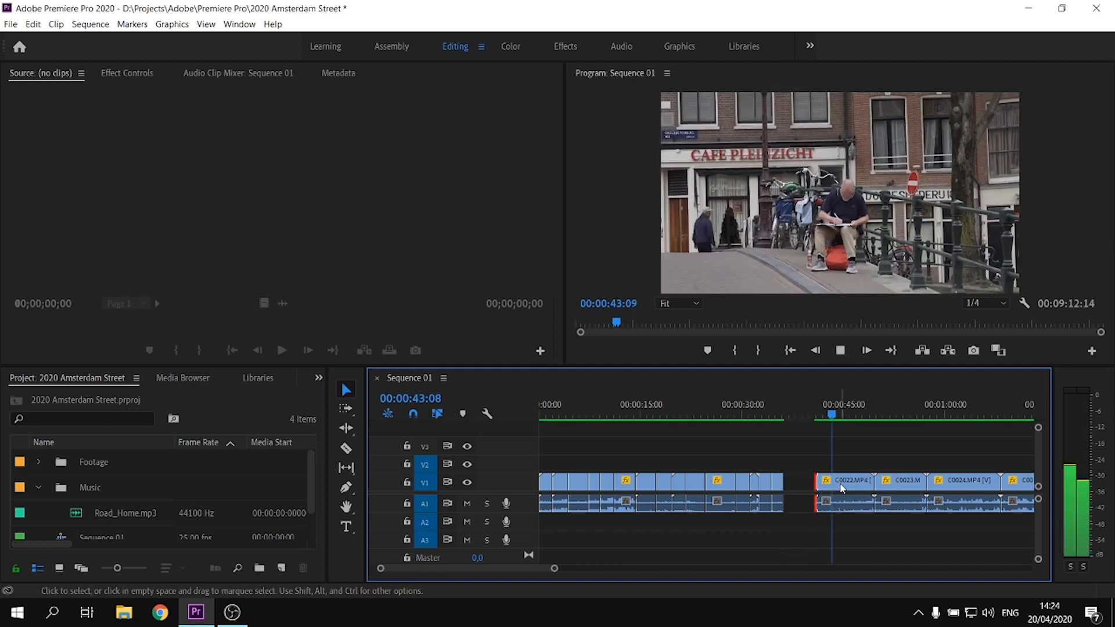
key(space)
key(ctrl+k)
click(845, 495)
key(Delete)
click(803, 485)
key(Delete)
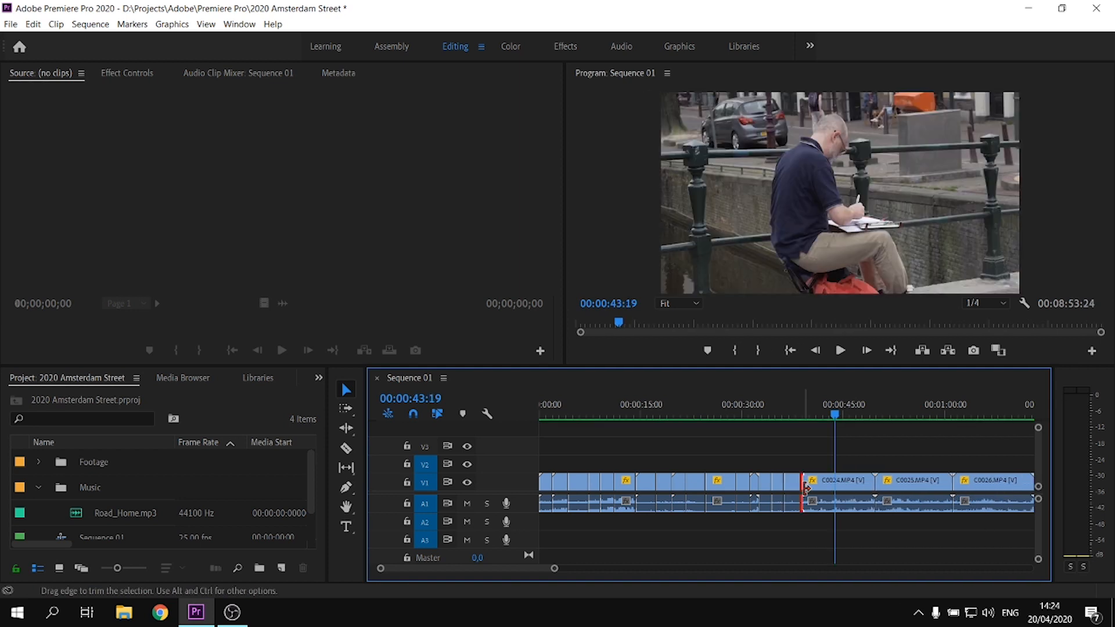
Play the clip before C0025.MP4, split it at 00:00:45:09, and delete the part after the cut
drag(805, 486, 842, 488)
key(space)
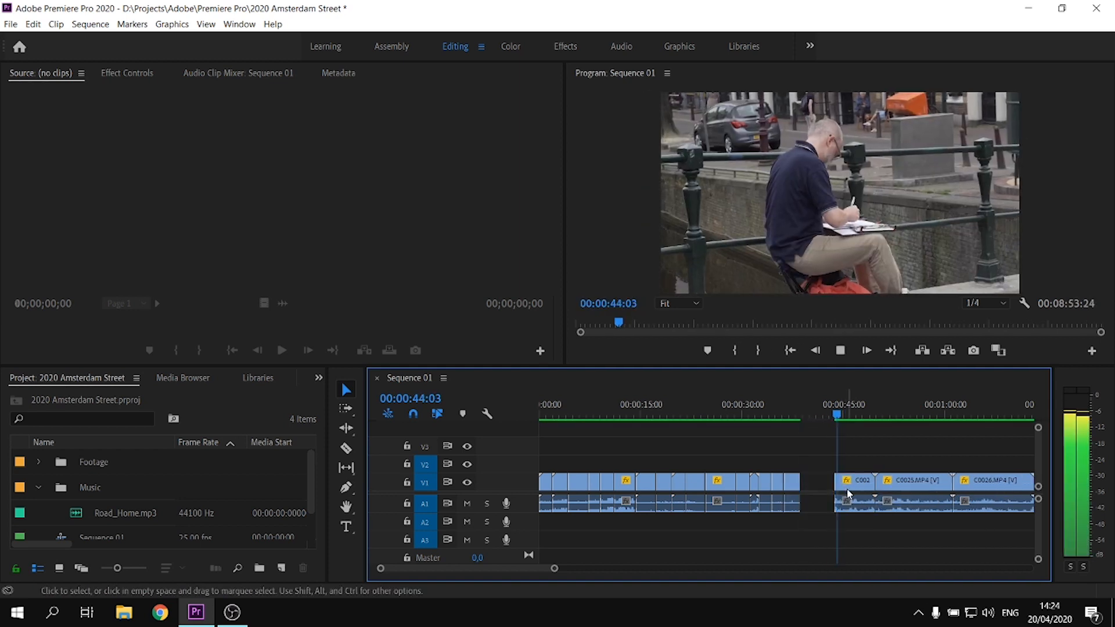
key(space)
click(863, 487)
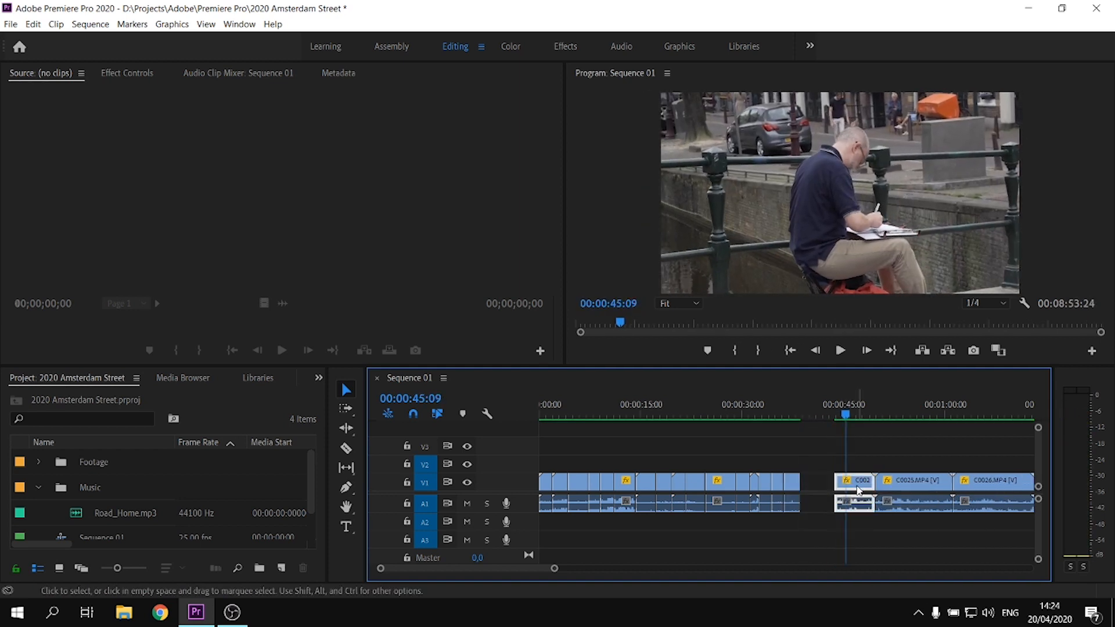
key(ctrl+k)
click(859, 488)
key(Delete)
Close the gaps before and after the newly trimmed clip
click(815, 485)
key(Delete)
click(831, 485)
key(Delete)
Shift all clips along the timeline together so the first one starts at about 00:00:15:07
key(minus)
click(590, 416)
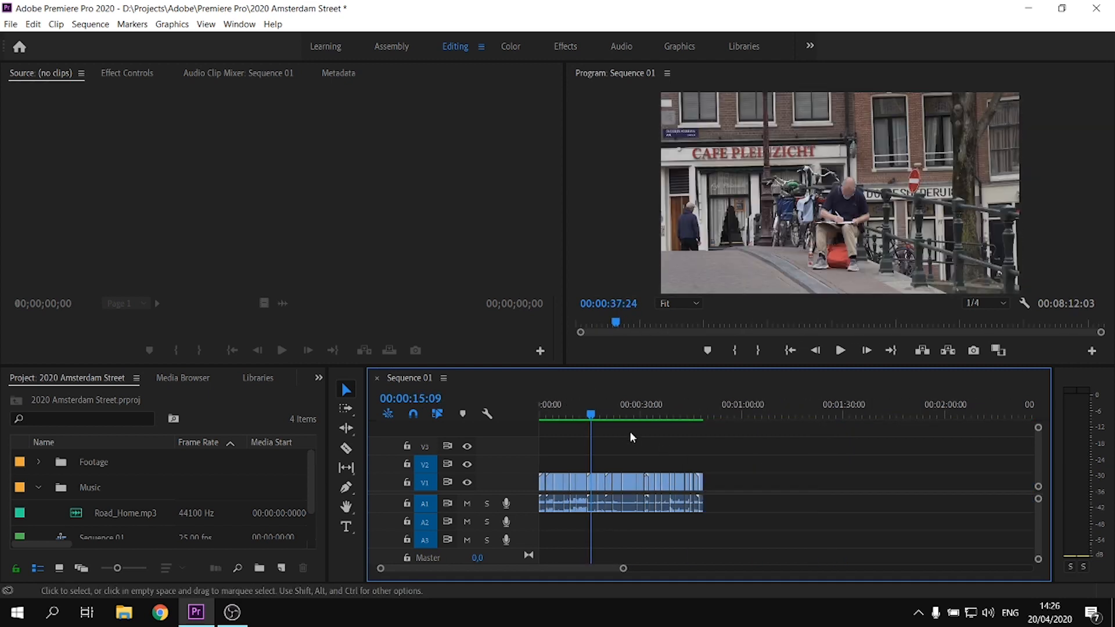
key(Home)
key(equal)
key(equal)
key(equal)
key(a)
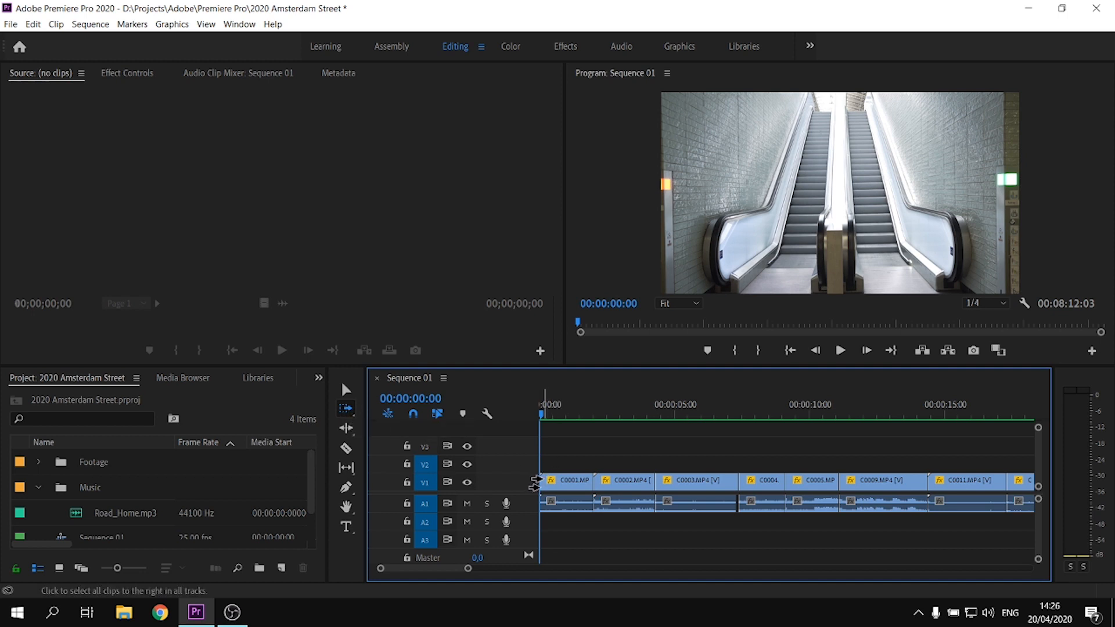
click(533, 486)
drag(533, 486, 957, 497)
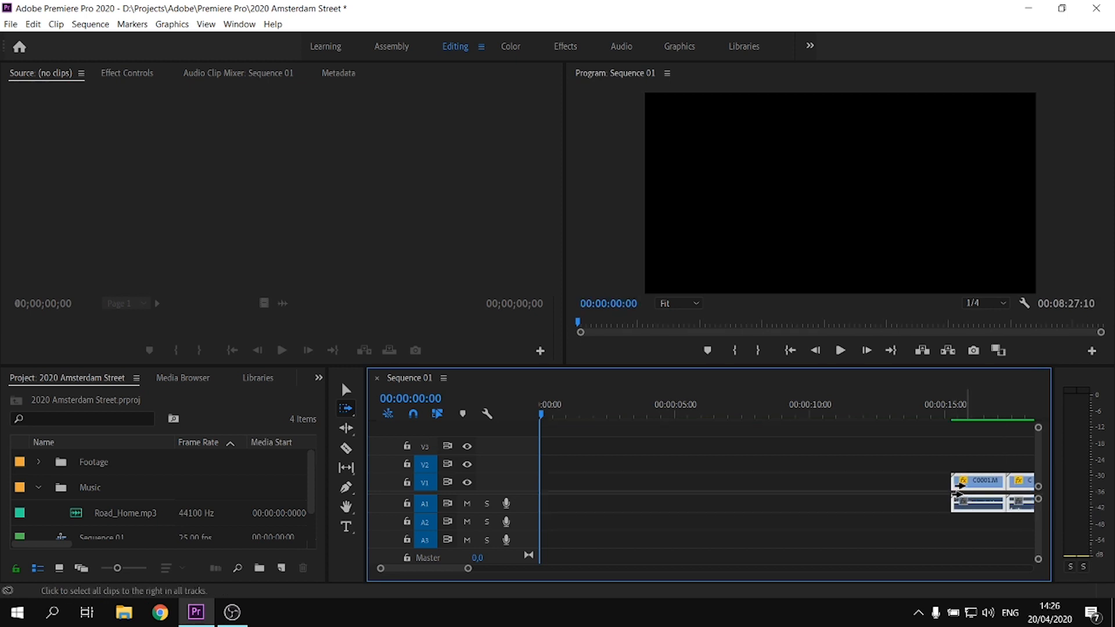
Place Road_Home.mp3 on audio track A2 at the start of the sequence
key(v)
click(121, 515)
drag(507, 524, 543, 530)
key(minus)
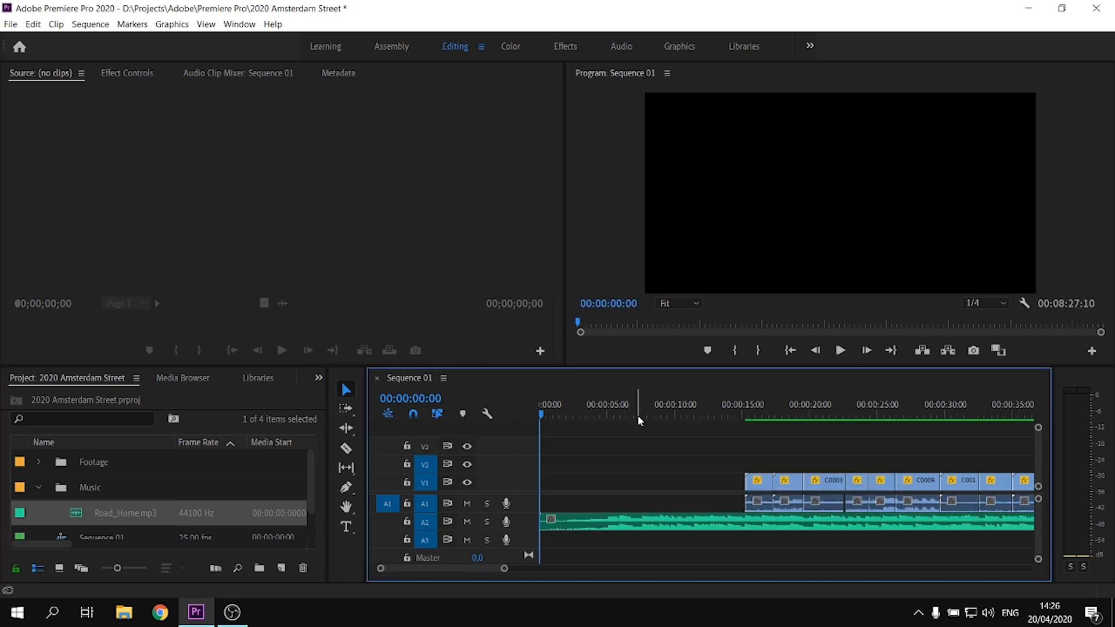
Play the music to find the ending point, split it at 00:00:20:06, and delete everything after the cut
key(Delete)
key(space)
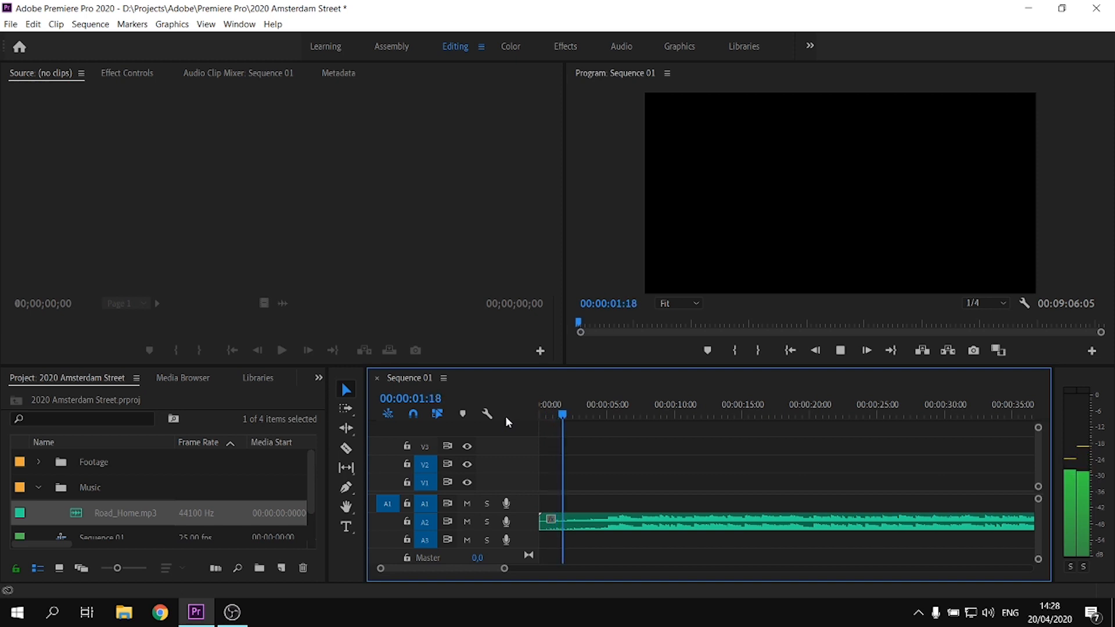
mouse_move(620, 413)
mouse_down()
mouse_move(595, 412)
mouse_move(605, 416)
mouse_up()
key(space)
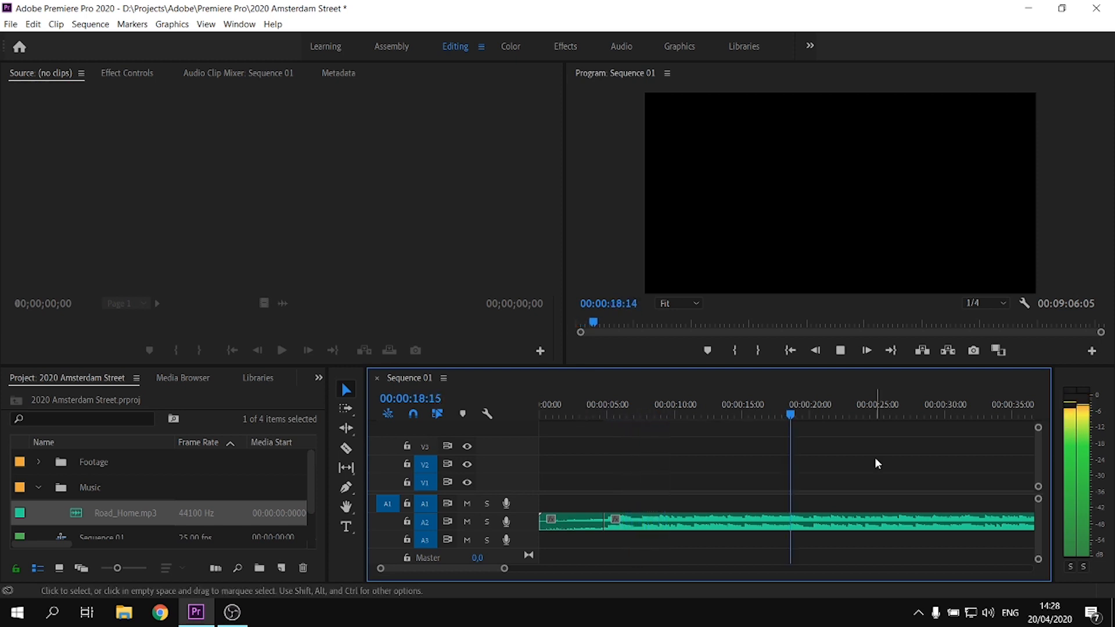
key(space)
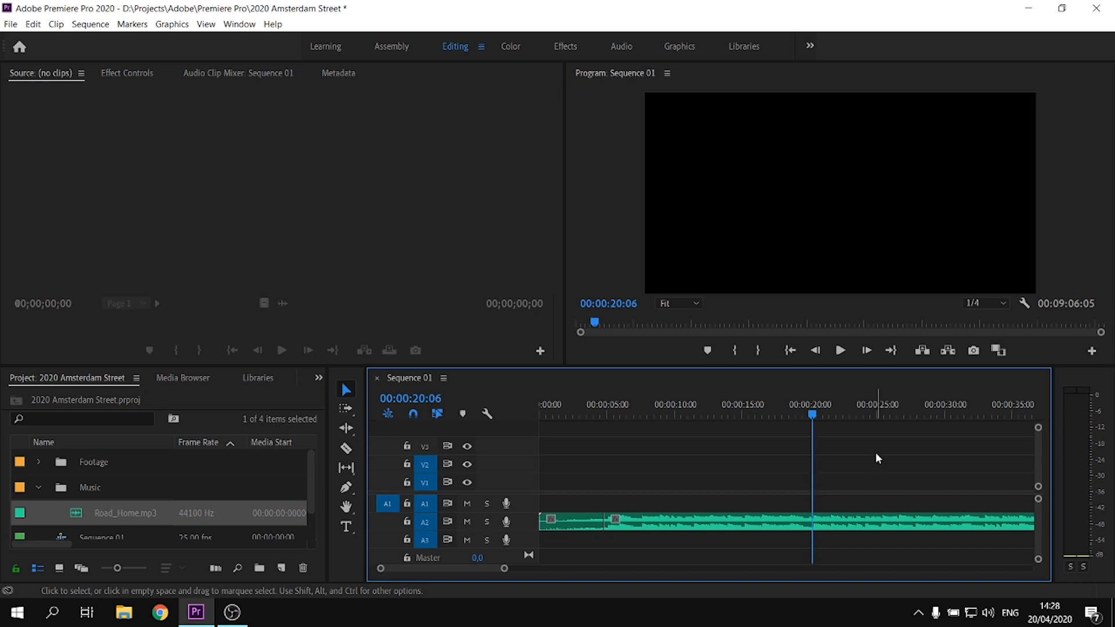
key(equal)
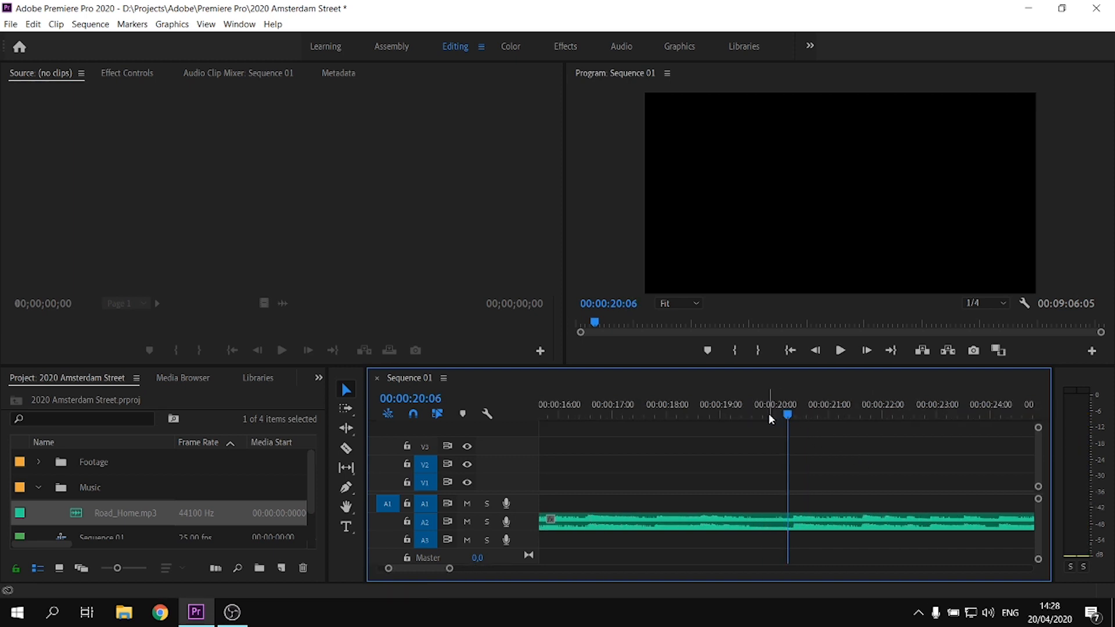
click(829, 524)
key(ctrl+k)
click(819, 526)
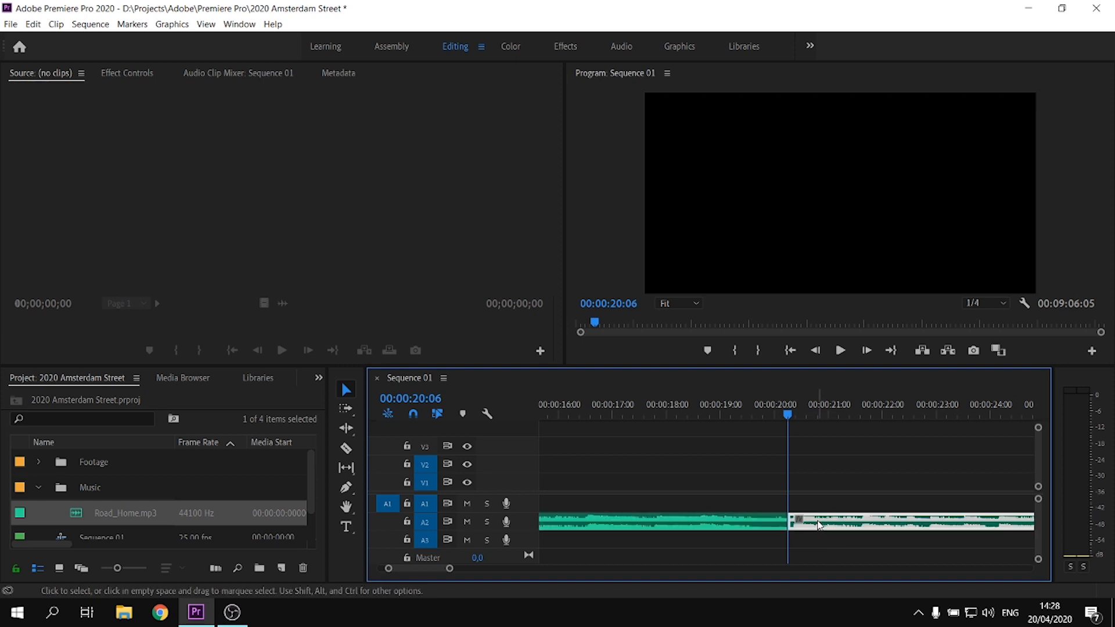
key(Delete)
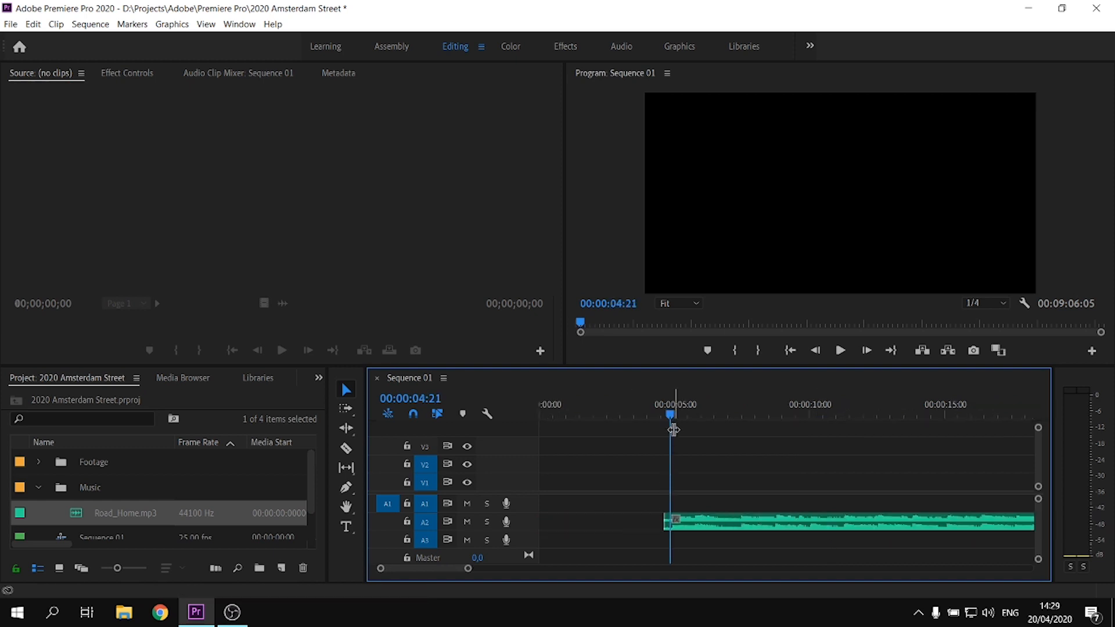
Ripple delete the empty gap in front of the music on track A2
right_click(658, 518)
click(720, 497)
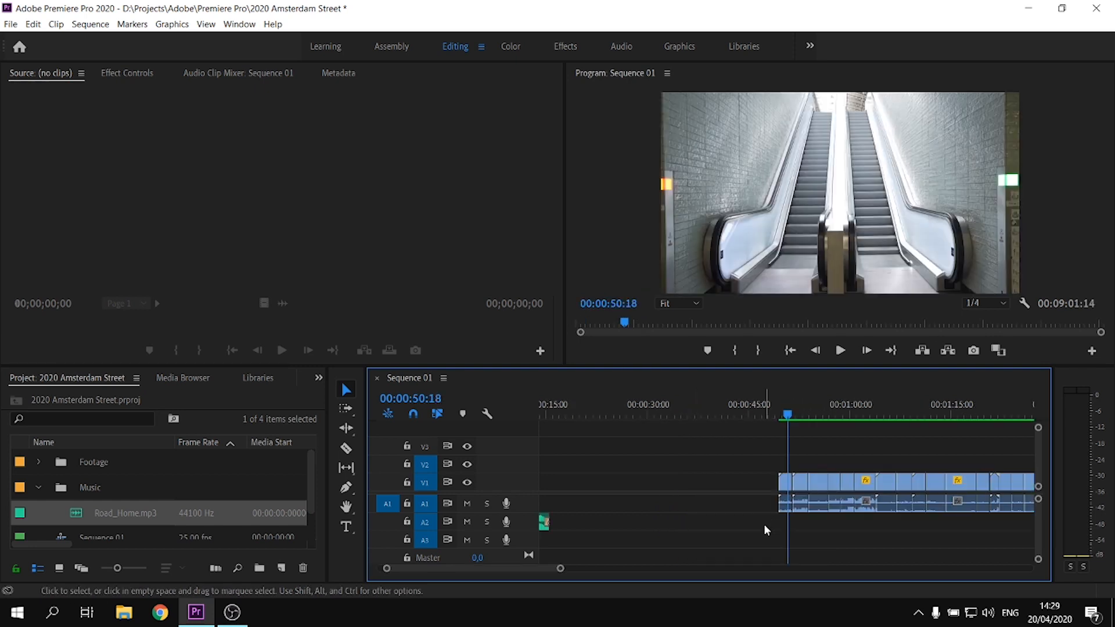
Unlink all trimmed video clips from their audio and delete that audio from track A1
key(minus)
drag(884, 534, 671, 464)
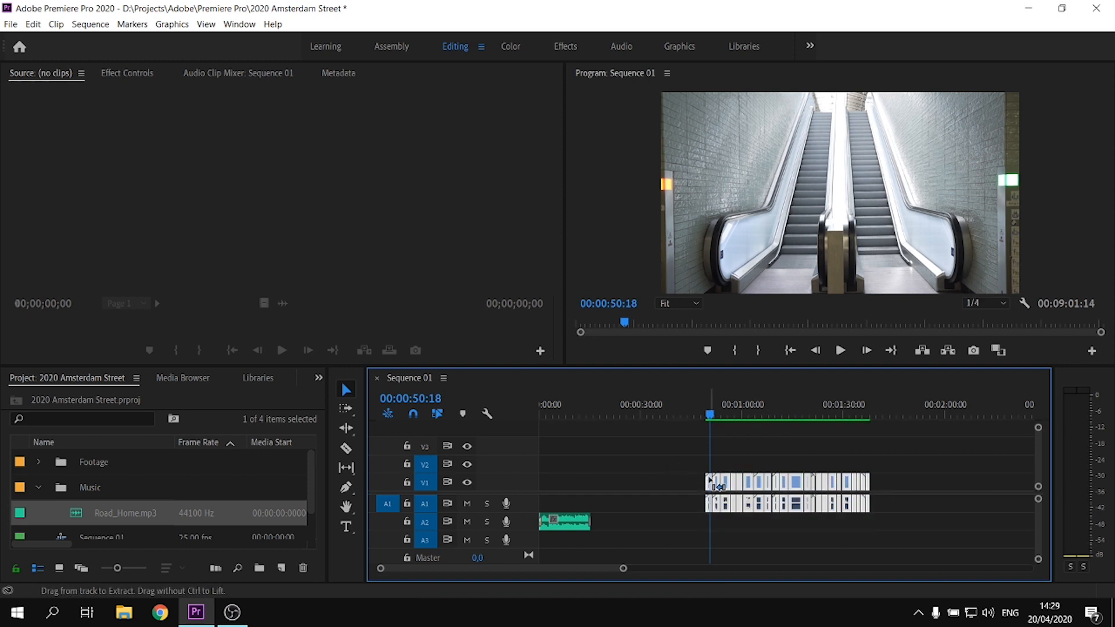
key(ctrl+l)
key(equal)
key(minus)
drag(924, 506, 679, 503)
key(Delete)
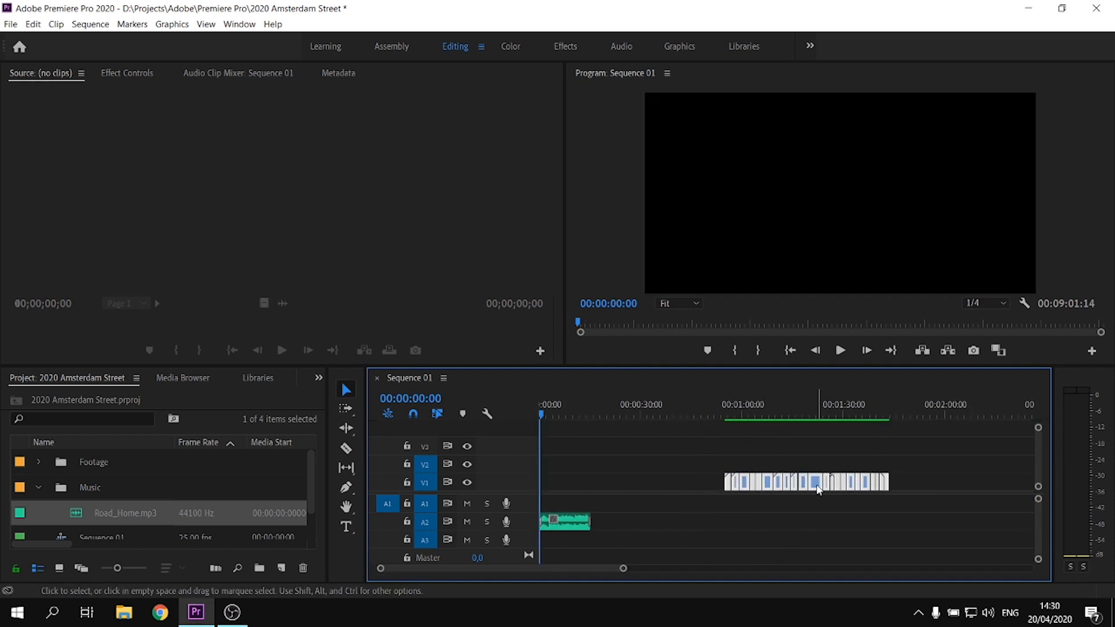
Move the video clips to the start of the sequence, above the music
drag(817, 489, 580, 462)
key(equal)
click(742, 447)
key(equal)
Raise C0003.MP4 to track V3, move C0004.MP4 forward on V1 near the opening clips, and play the arrangement
drag(705, 481, 743, 445)
drag(742, 483, 582, 469)
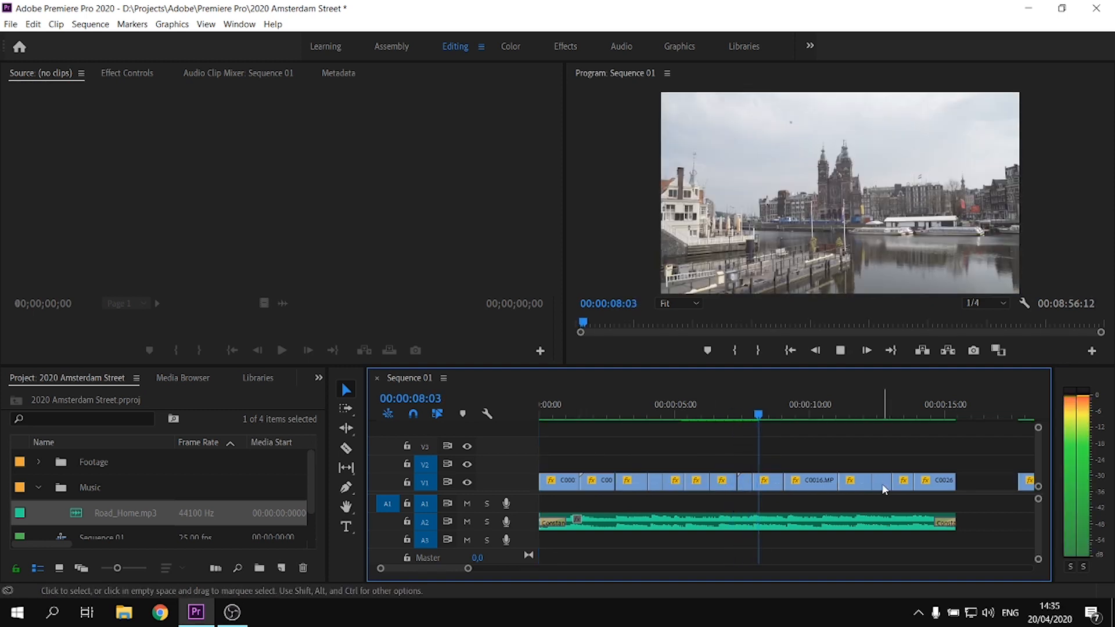
key(space)
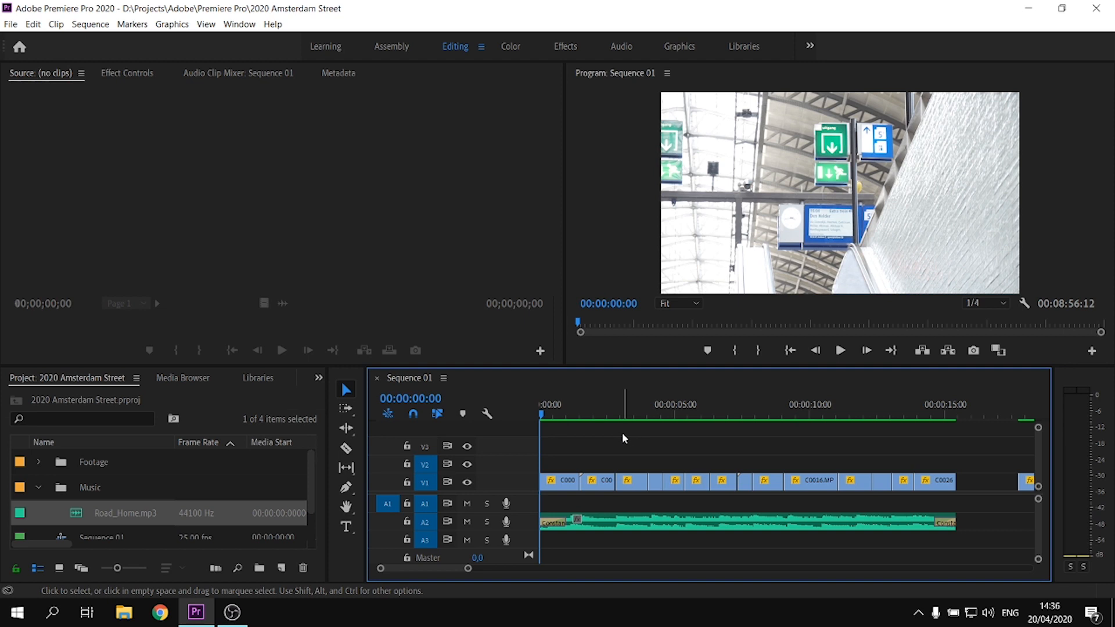
key(equal)
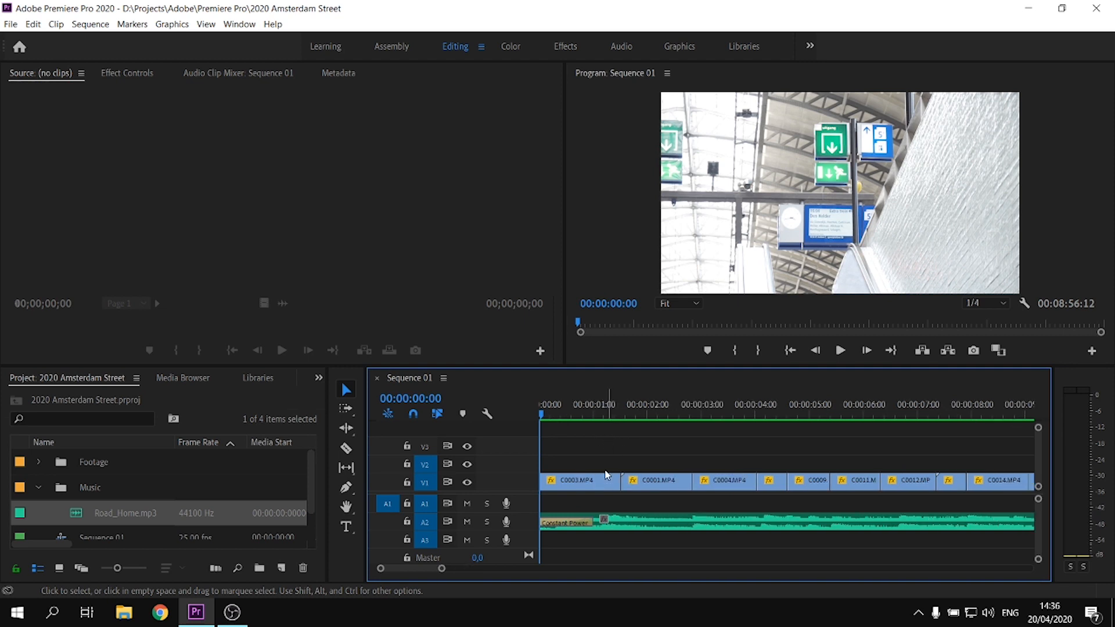
Apply the default transition at the start of the first clip on V1 and save the project
right_click(551, 487)
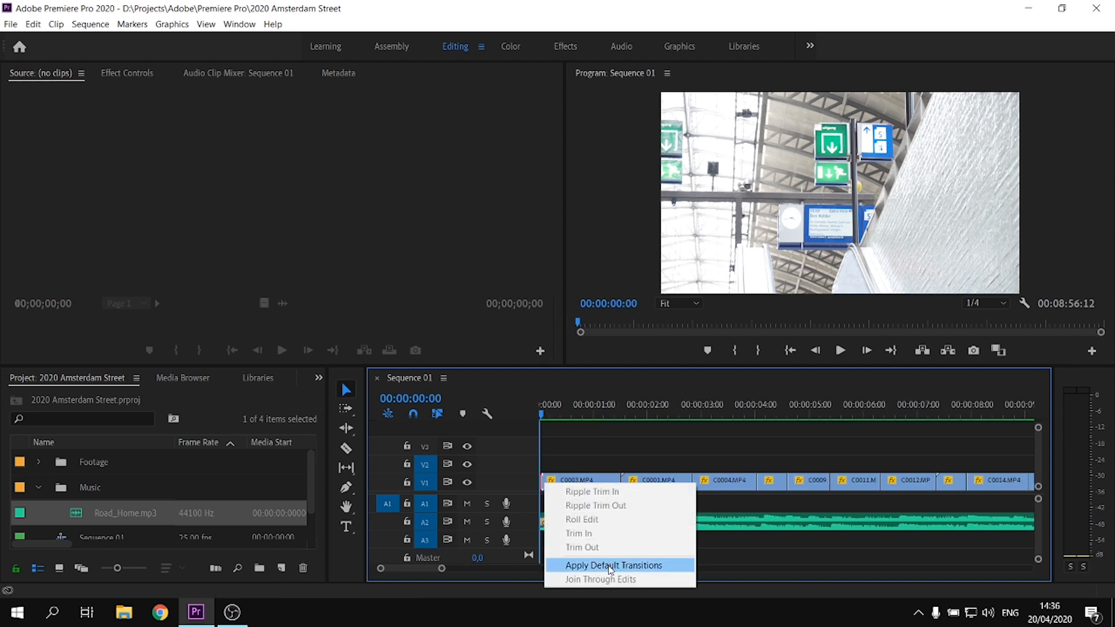
click(606, 562)
key(minus)
click(633, 416)
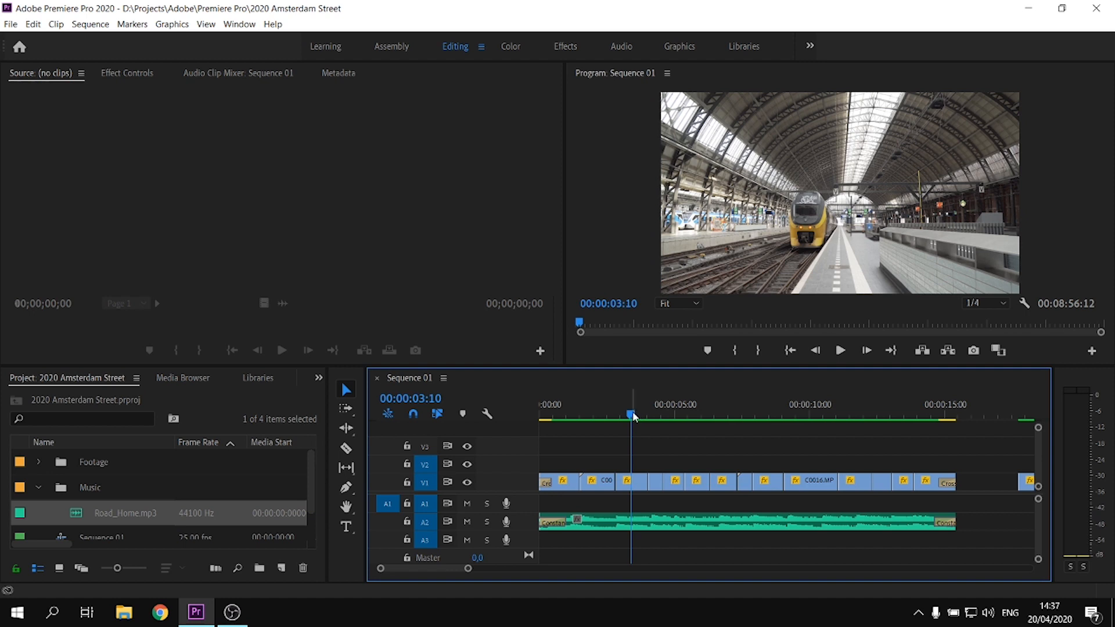
drag(632, 414, 643, 414)
click(11, 24)
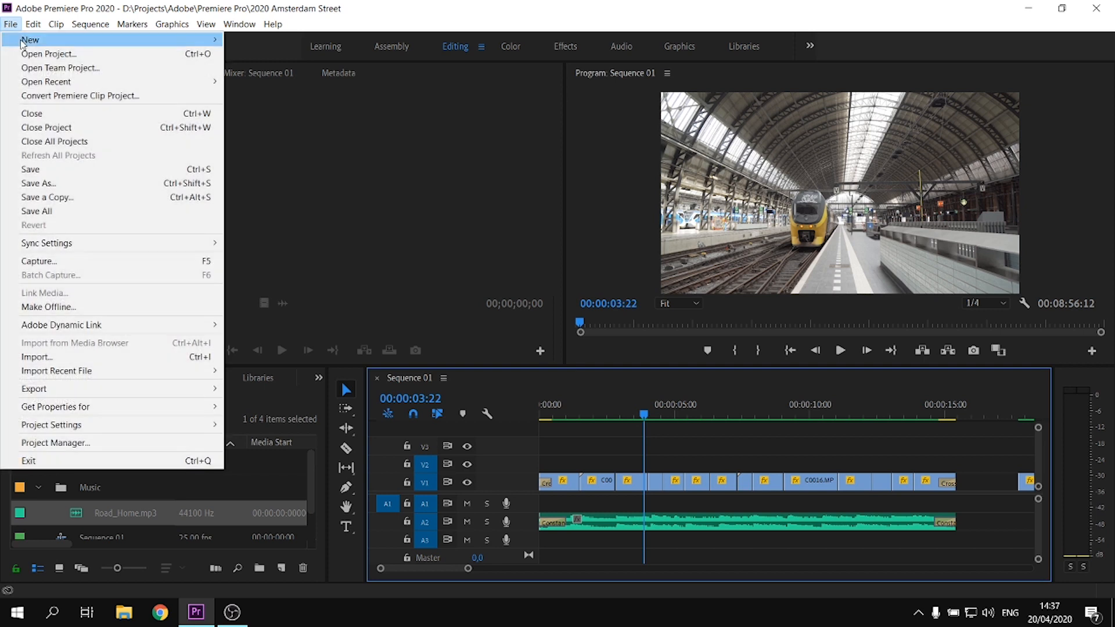
click(34, 169)
Create a 1920 × 1080, 25 fps adjustment layer and extend it on V2 over the whole edited video
click(623, 416)
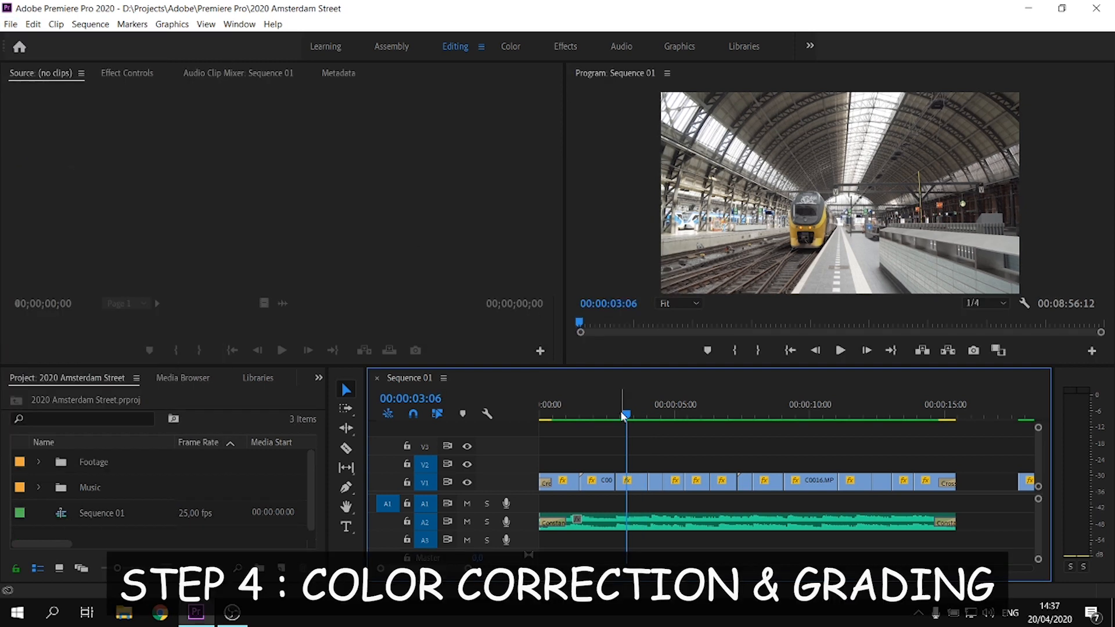
drag(623, 416, 586, 414)
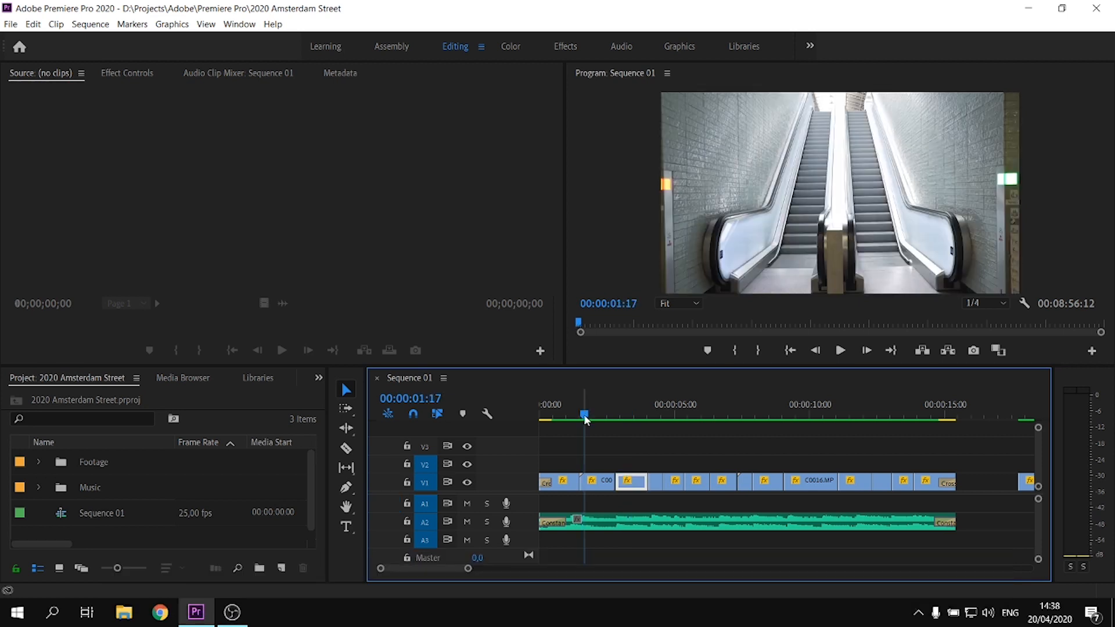
click(598, 415)
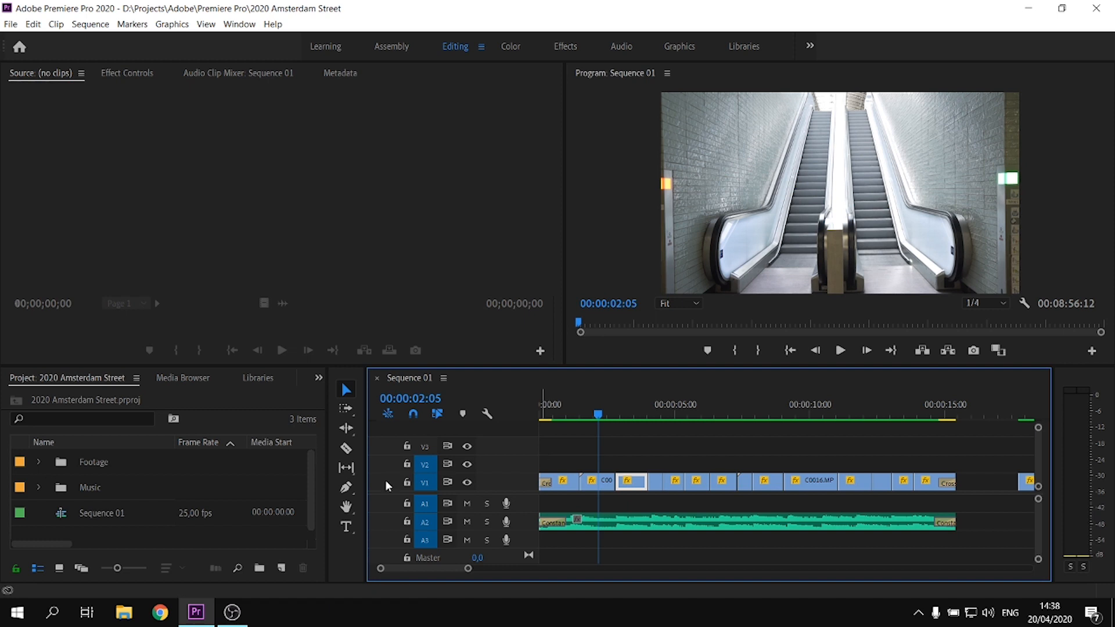
click(238, 528)
right_click(216, 532)
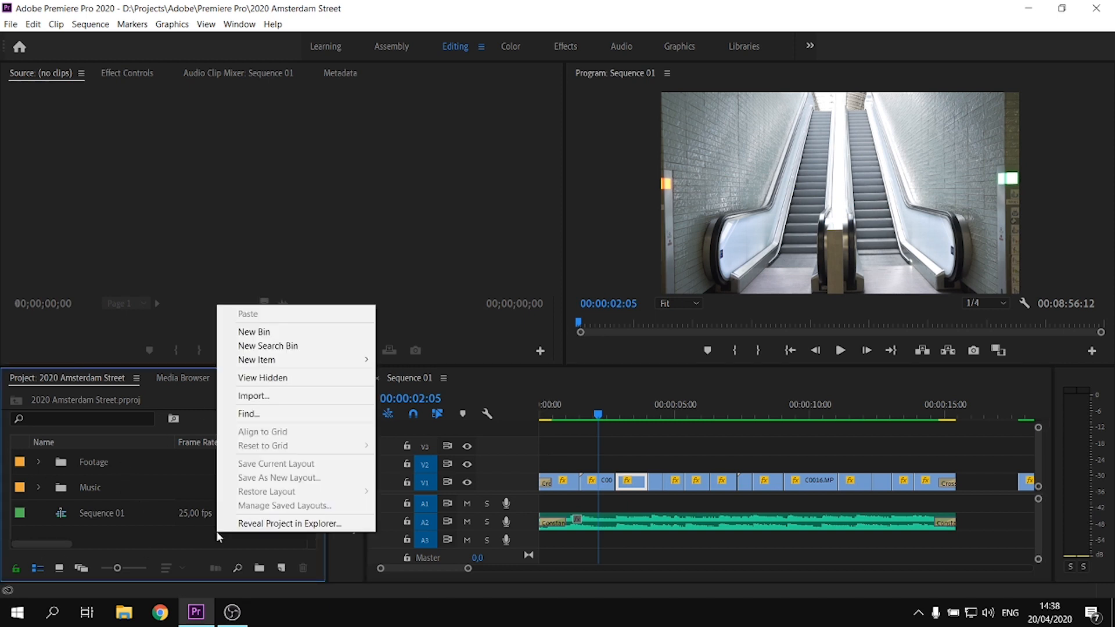
mouse_move(356, 362)
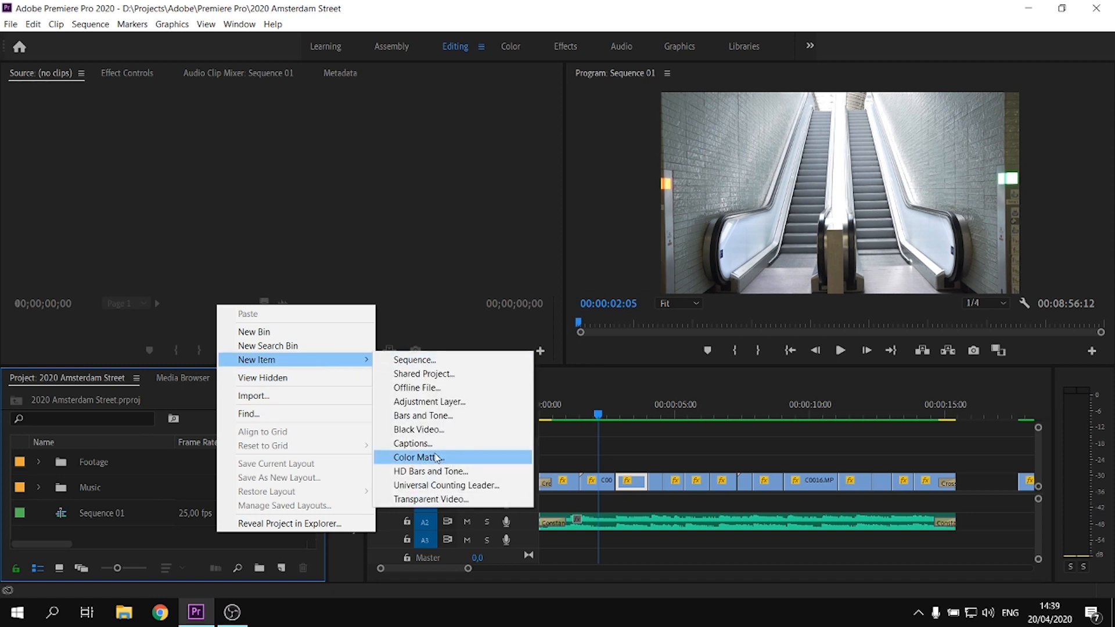
click(435, 402)
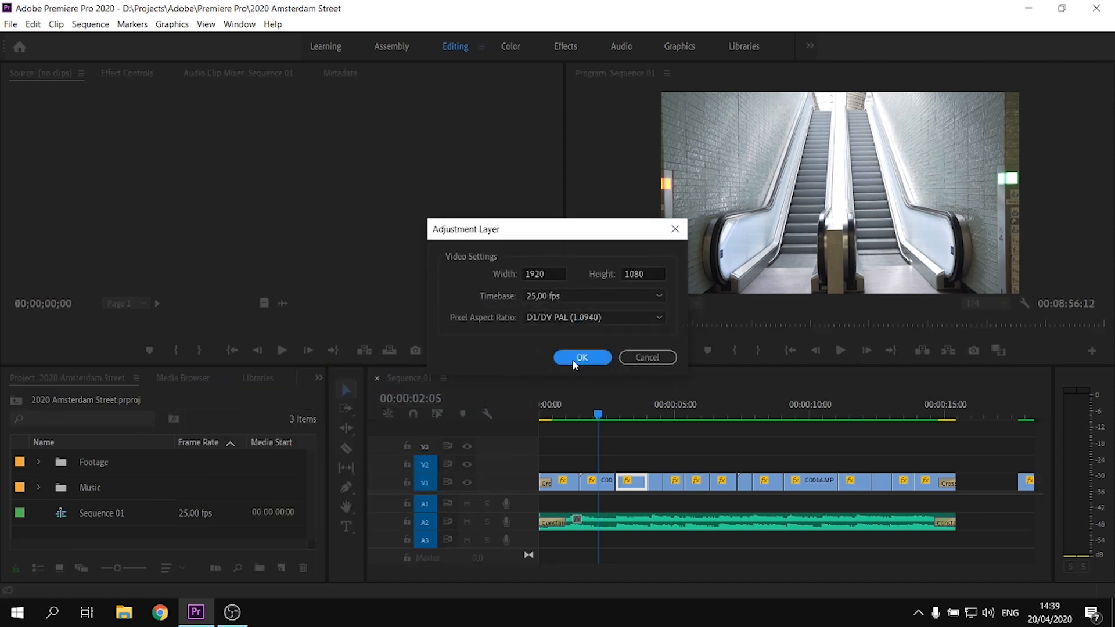
click(579, 356)
drag(154, 461, 552, 463)
drag(672, 464, 955, 468)
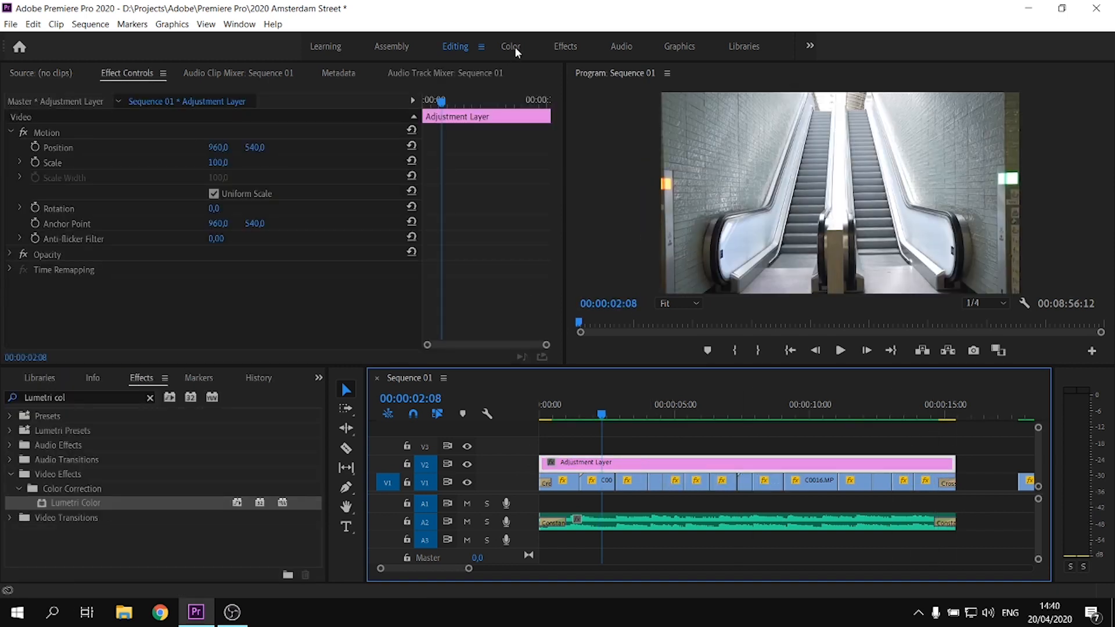
Adjust the adjustment layer's basic correction in Lumetri Color: contrast 23.9, highlights -11.5, shadows 16.8, whites 2.7, blacks -2.7
click(511, 45)
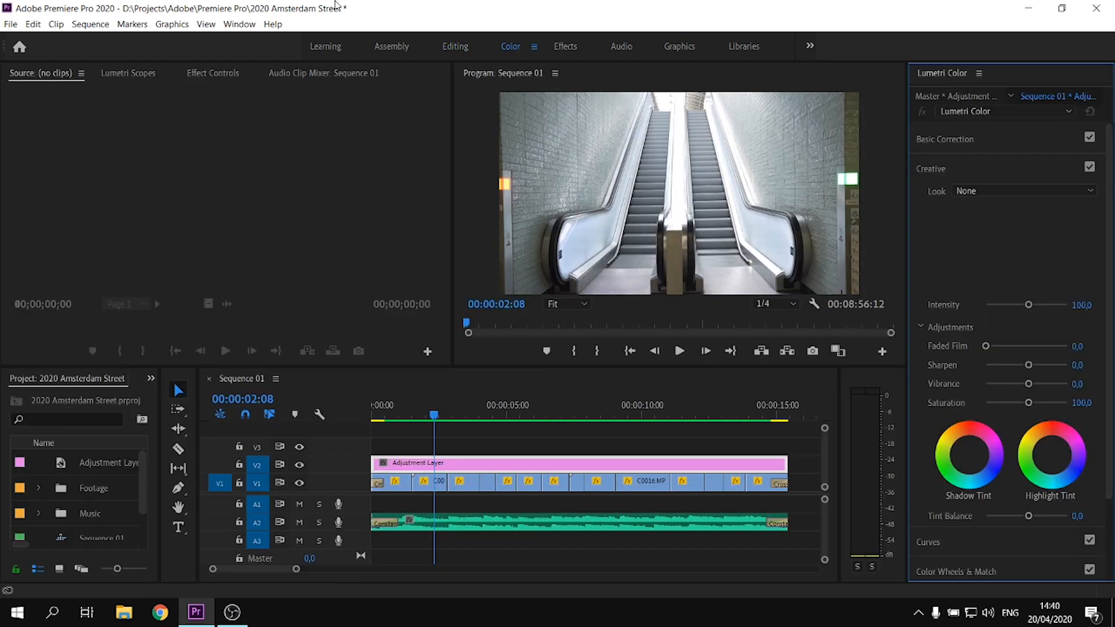
click(239, 24)
mouse_move(260, 40)
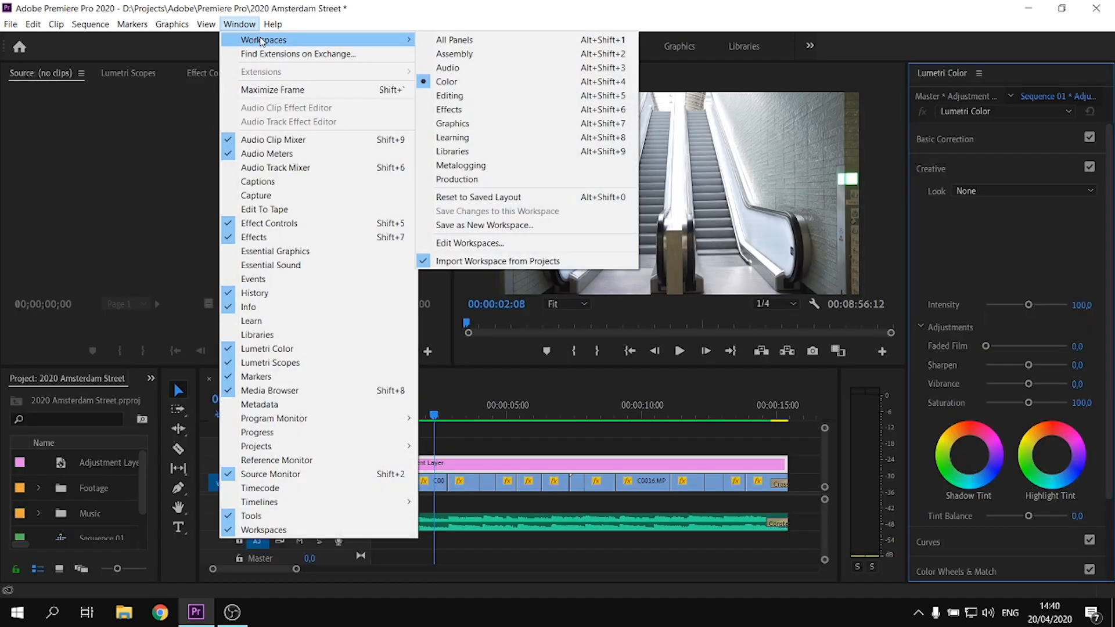
click(1028, 69)
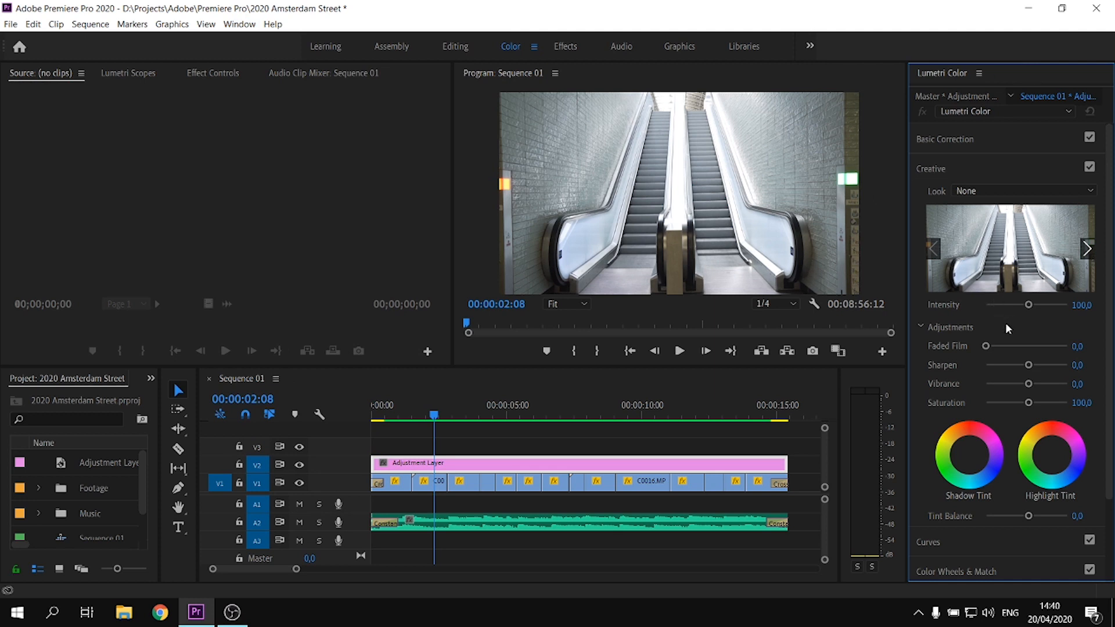
click(967, 142)
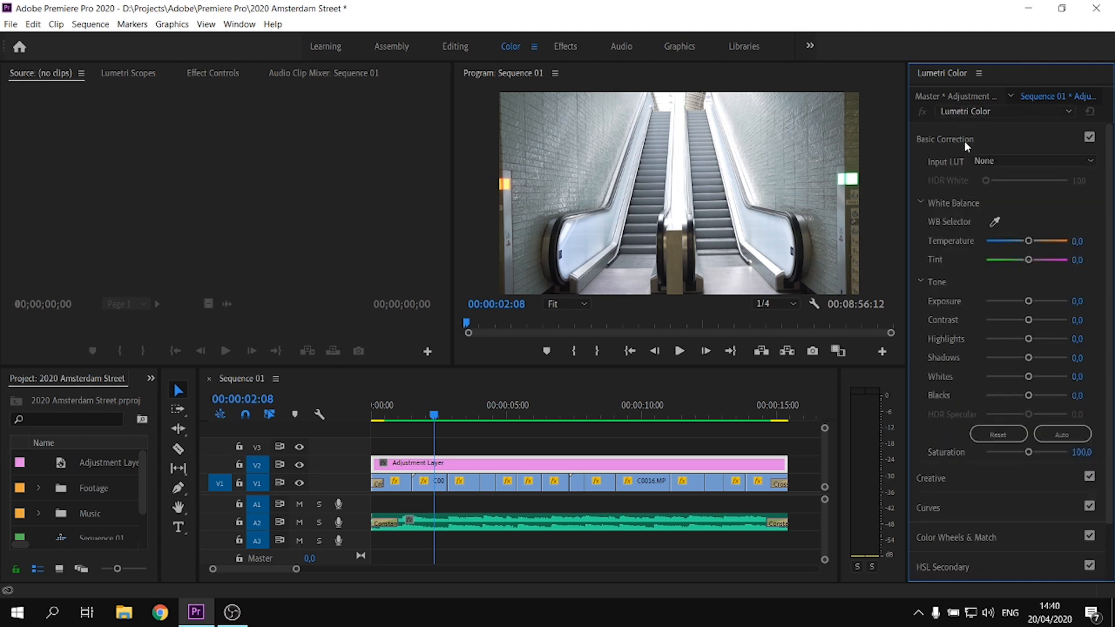
drag(1028, 321, 1025, 396)
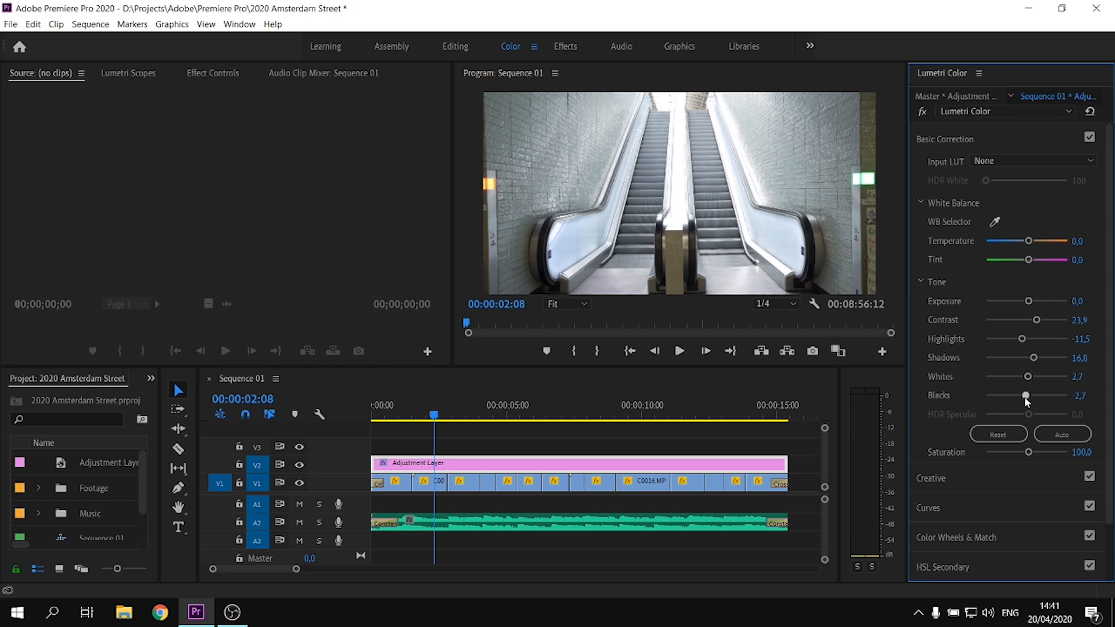
drag(435, 409, 455, 413)
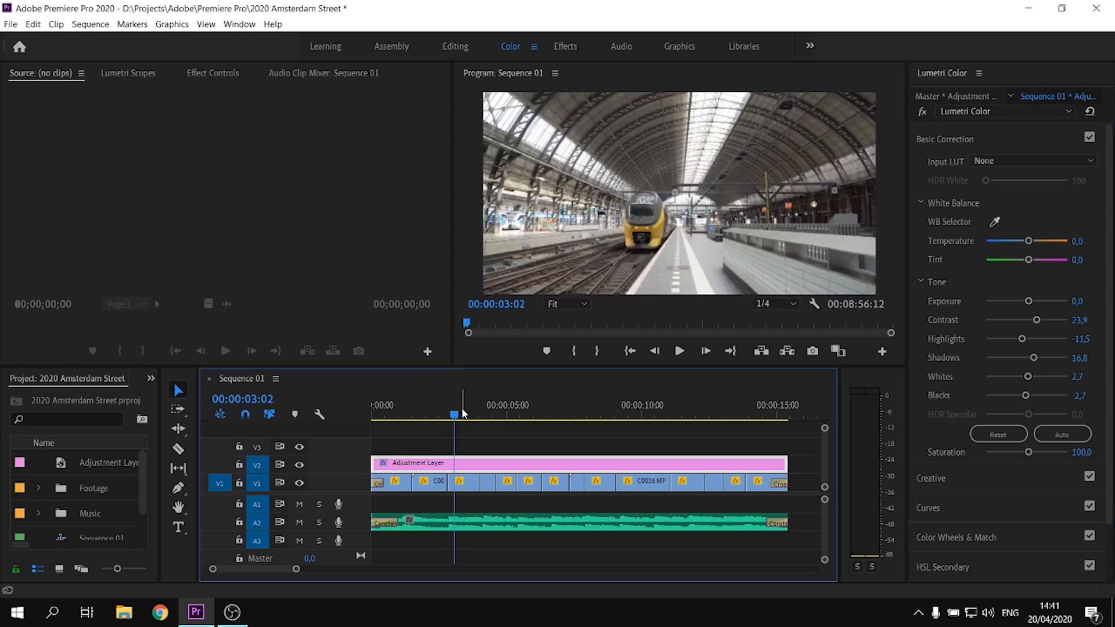
key(space)
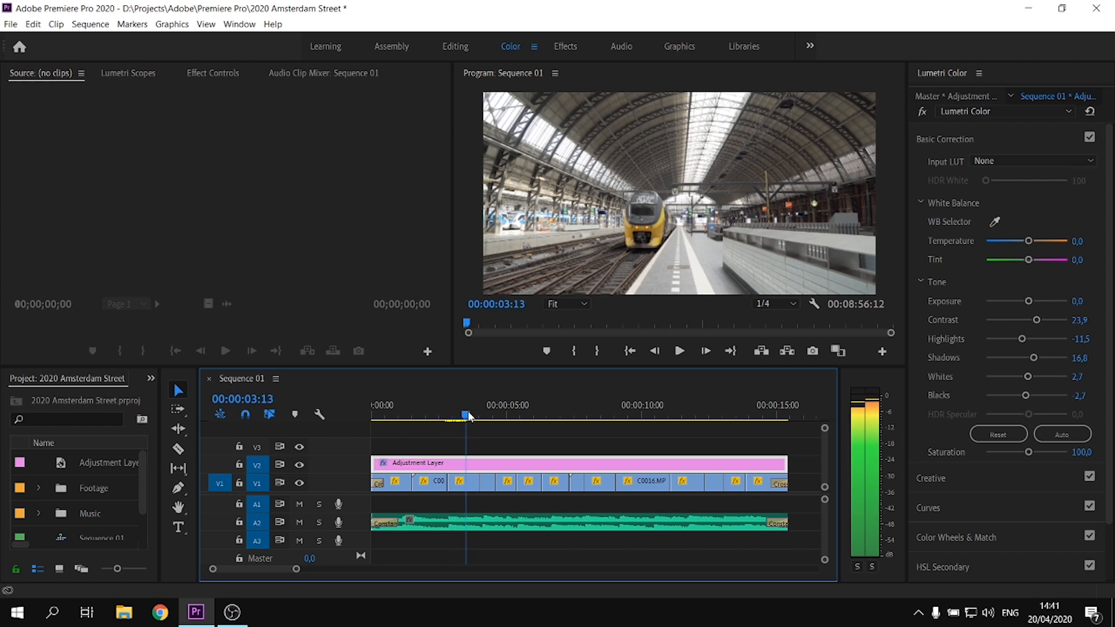
Shape the adjustment layer's RGB curve into a slight S by lowering the shadows and raising the highlights
click(956, 145)
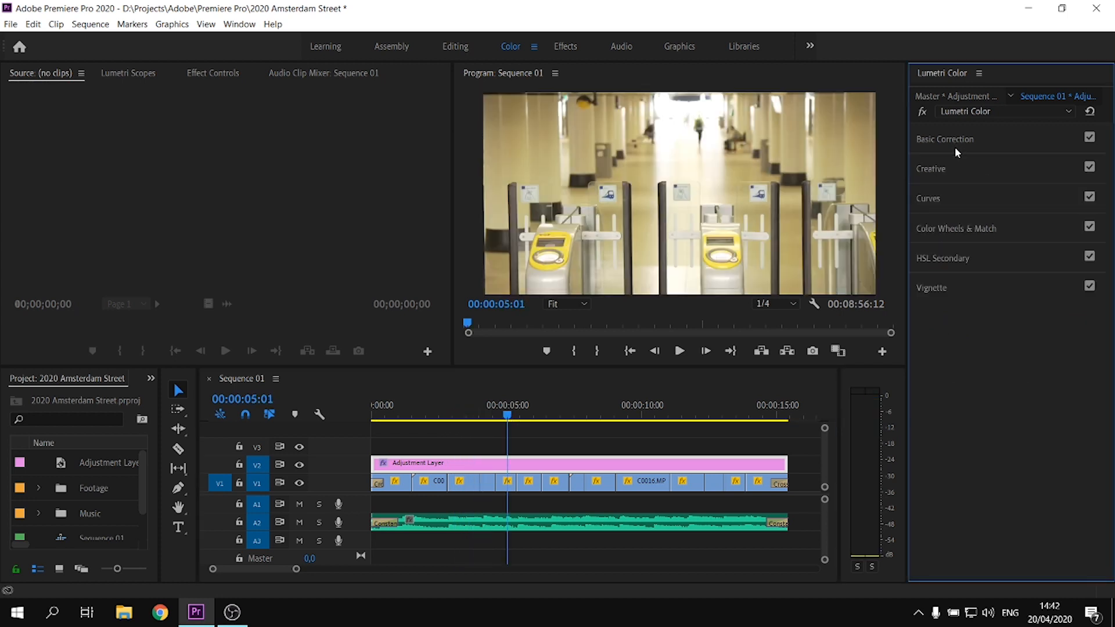
click(929, 199)
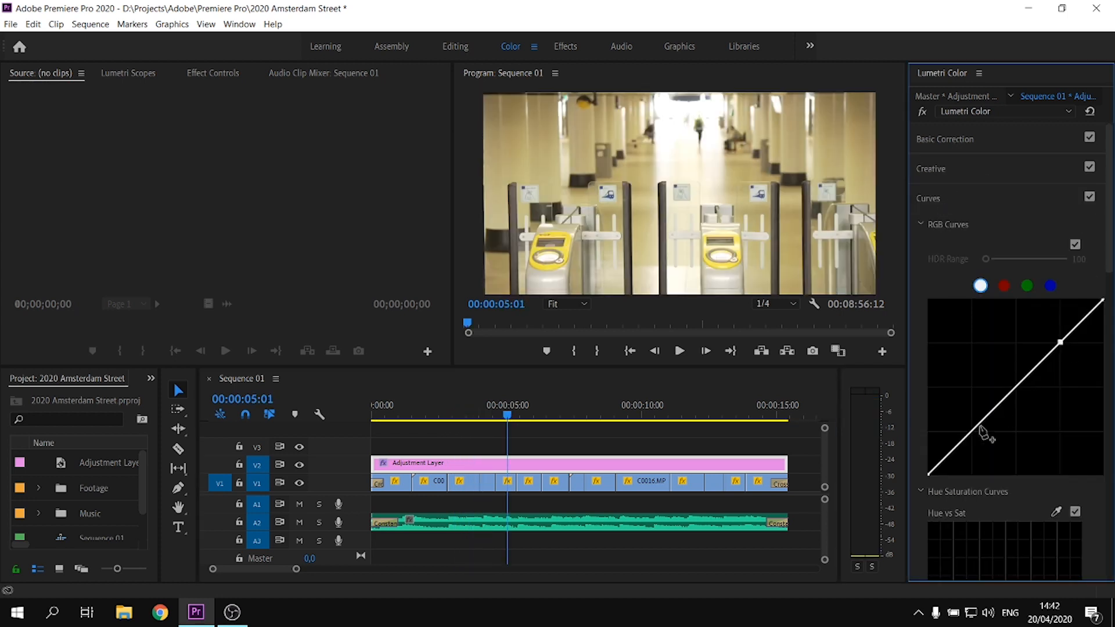
drag(970, 433, 974, 438)
drag(1060, 342, 1062, 336)
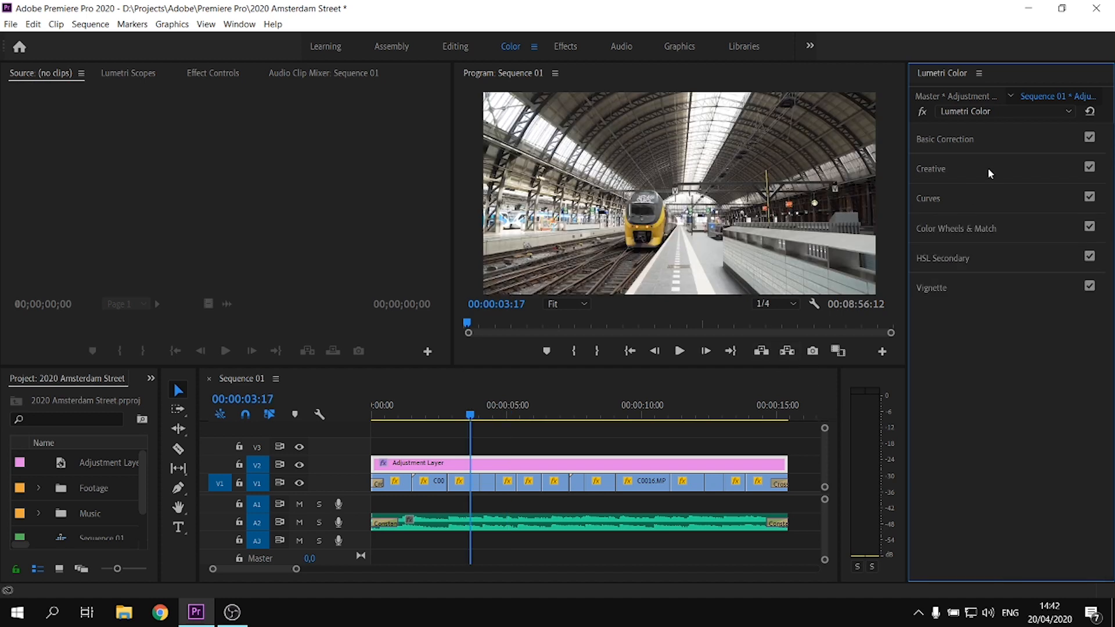
Try the Fuji ETERNA 250D Kodak 2395 and SL BLUE COLD creative looks on the adjustment layer
click(939, 168)
click(998, 190)
click(935, 272)
click(986, 193)
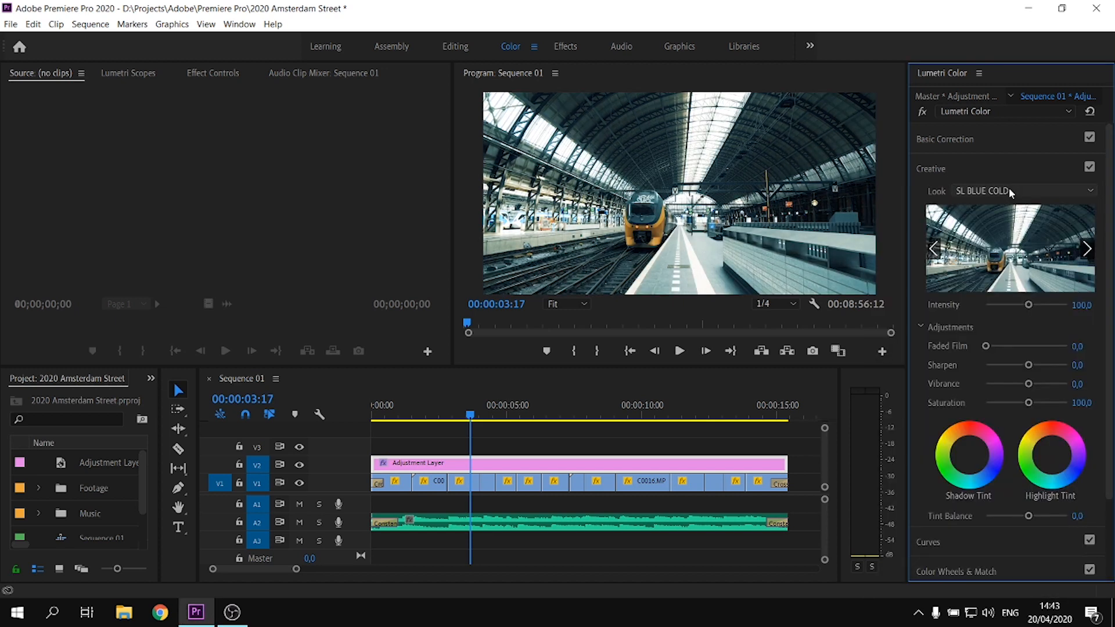
click(1009, 190)
scroll(996, 358, up, 5)
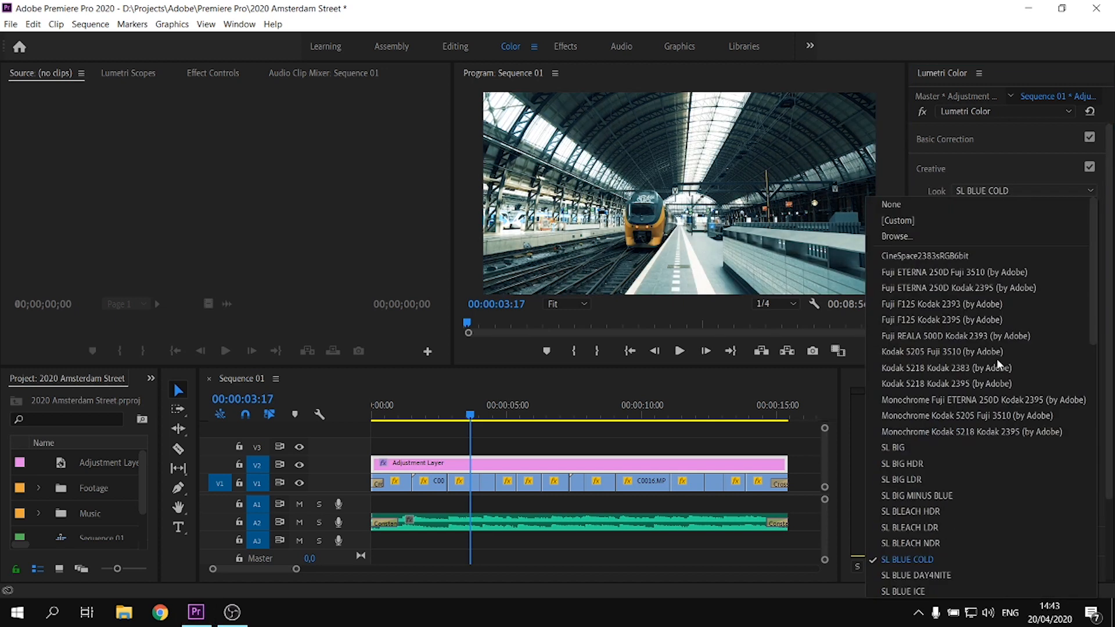
click(915, 220)
scroll(72, 250, down, 1)
click(68, 202)
scroll(249, 261, down, 3)
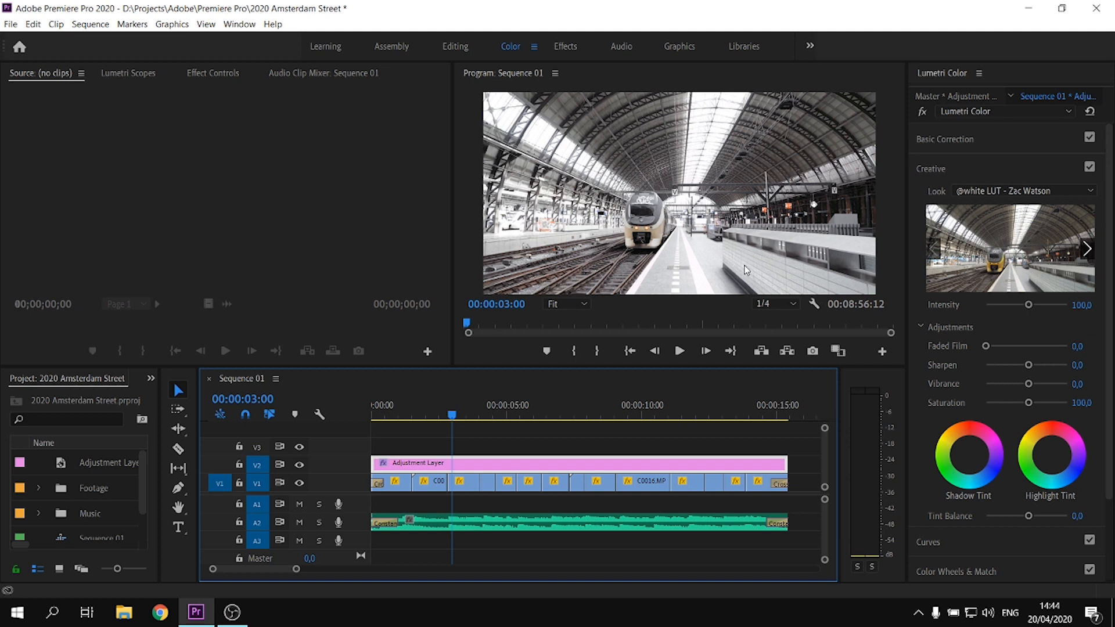
drag(1029, 308, 996, 306)
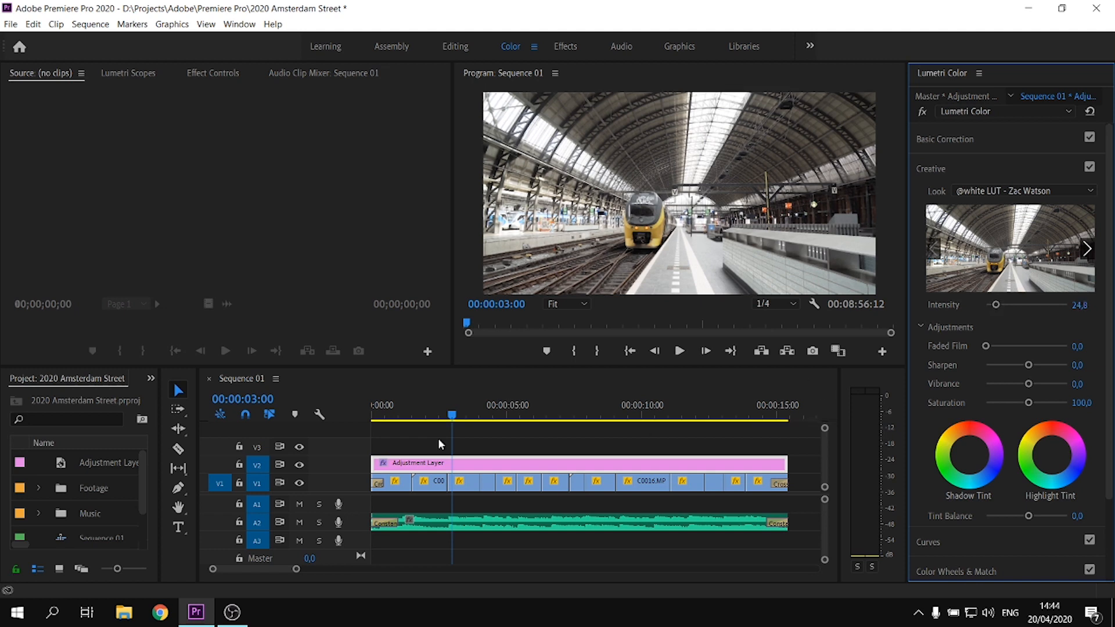
Lower the exposure of the overexposed clip C0011.MP4 on V1 to -0.6
drag(455, 412, 529, 412)
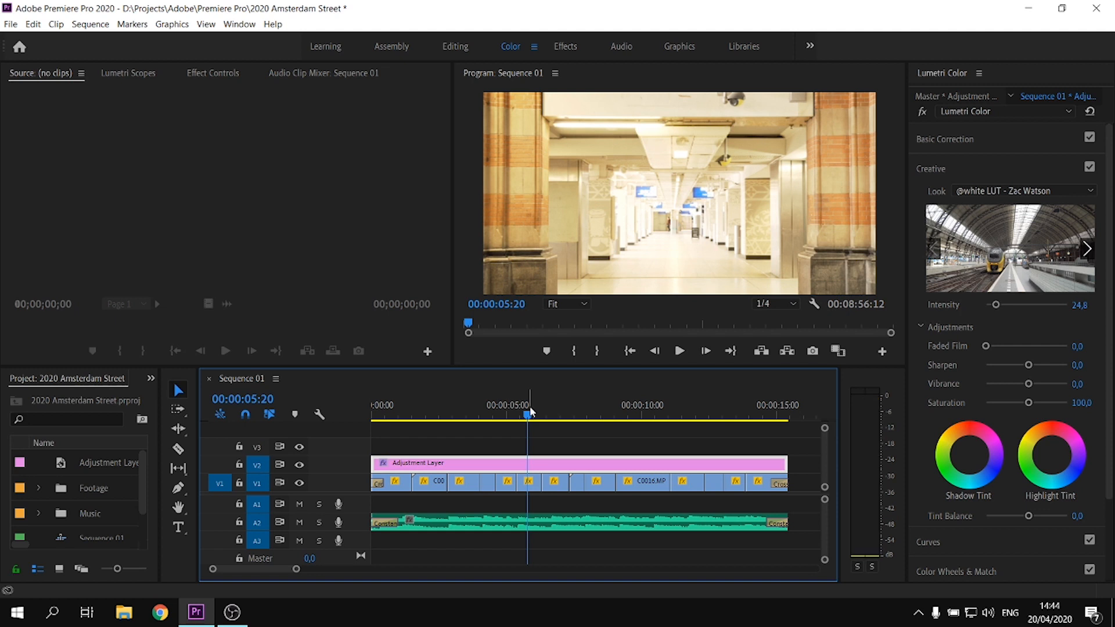
click(532, 488)
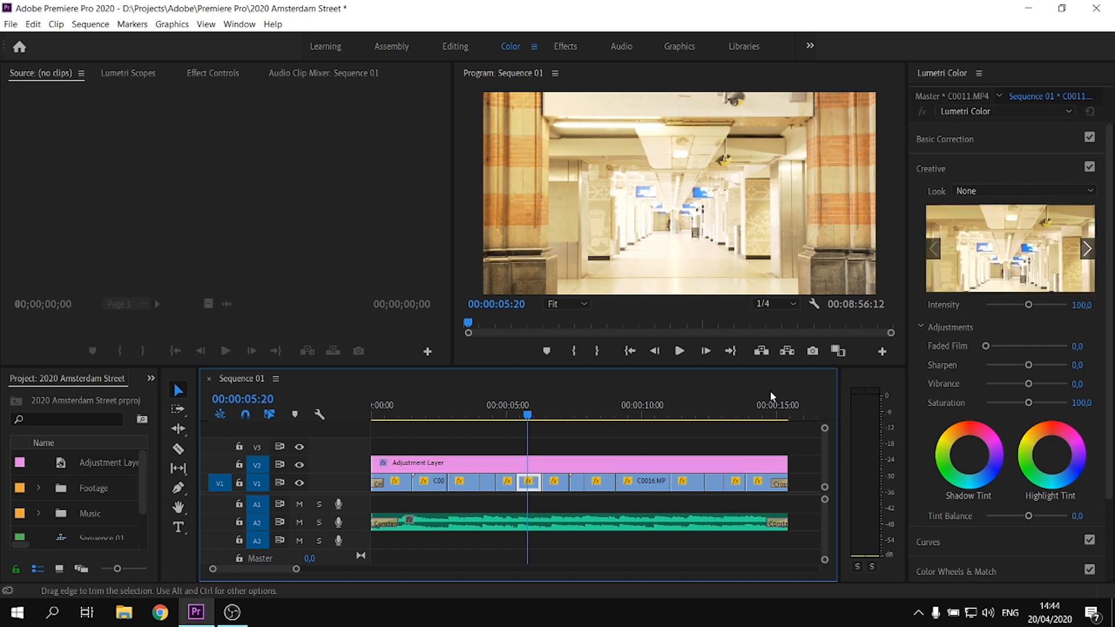
click(968, 141)
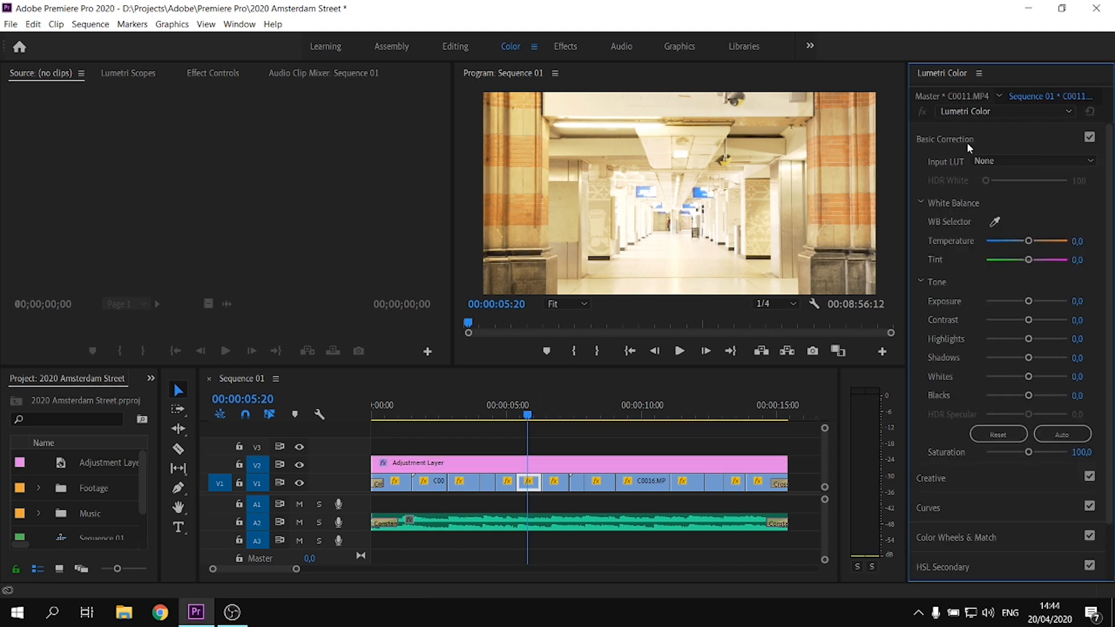
drag(1027, 302, 1022, 302)
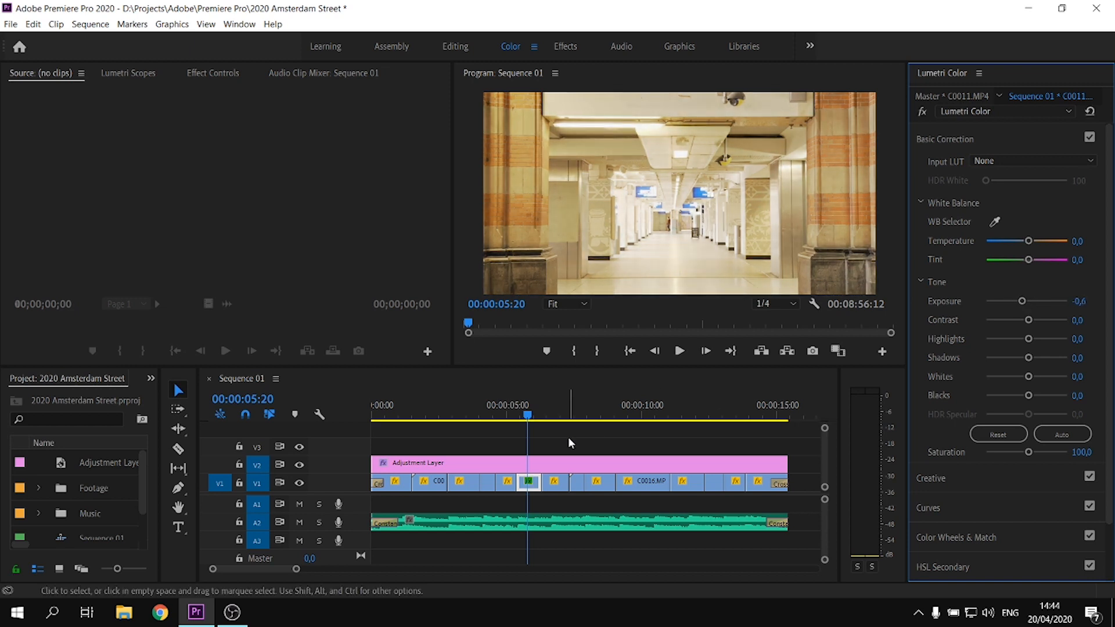
click(537, 463)
mouse_move(528, 416)
mouse_down()
mouse_move(562, 415)
mouse_move(518, 416)
mouse_move(527, 417)
mouse_up()
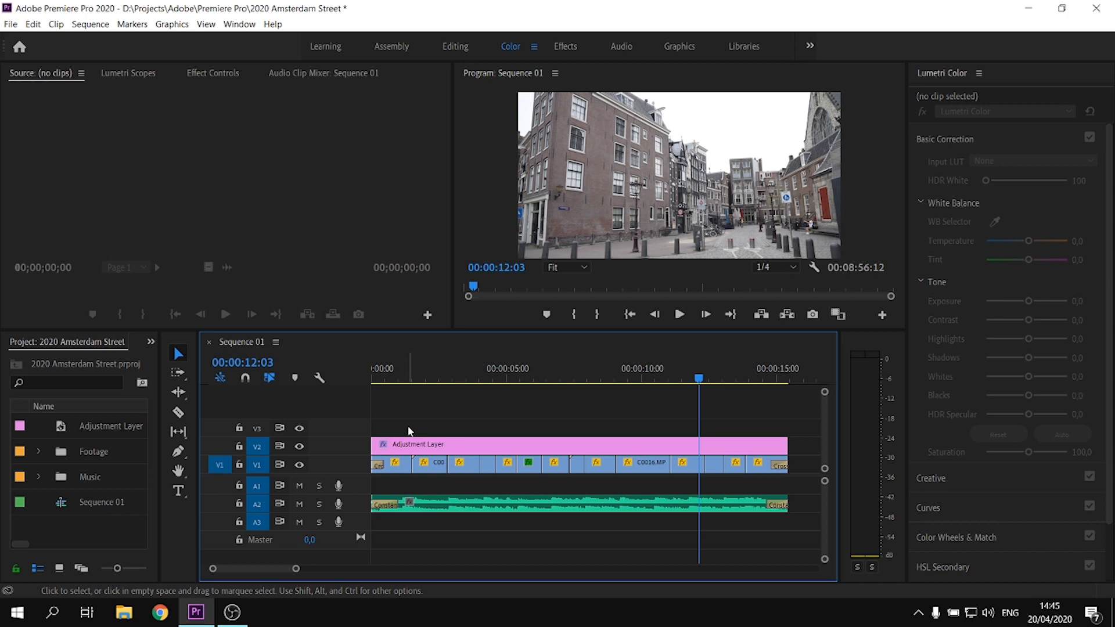
Create a black 1920 × 1080, 25 fps color matte and place it on V3 at the start of the sequence
right_click(103, 527)
mouse_move(222, 363)
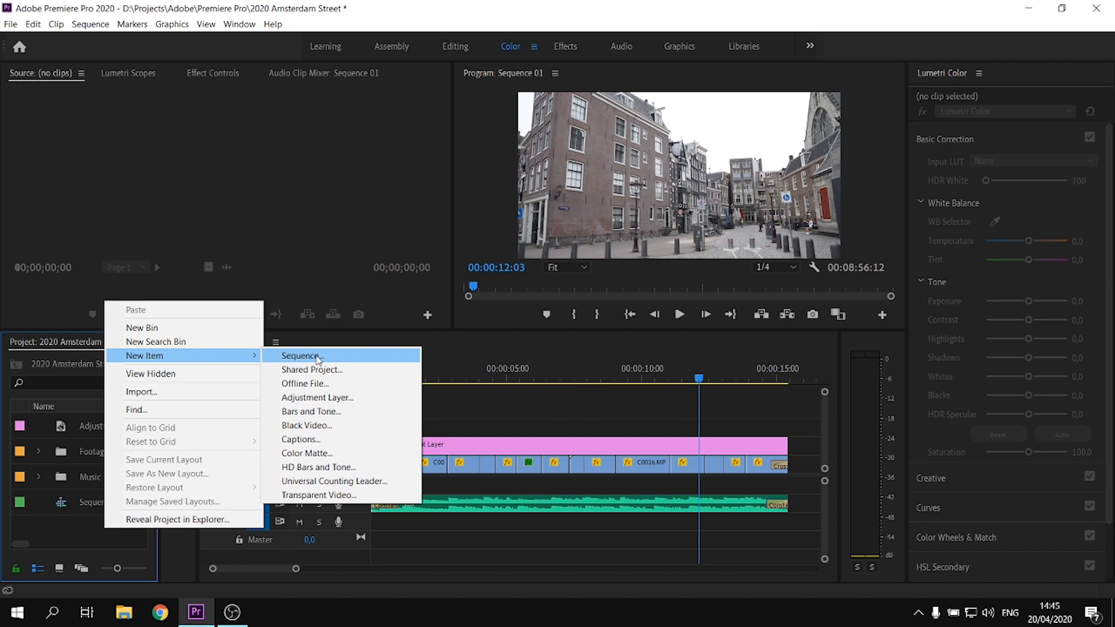
click(315, 454)
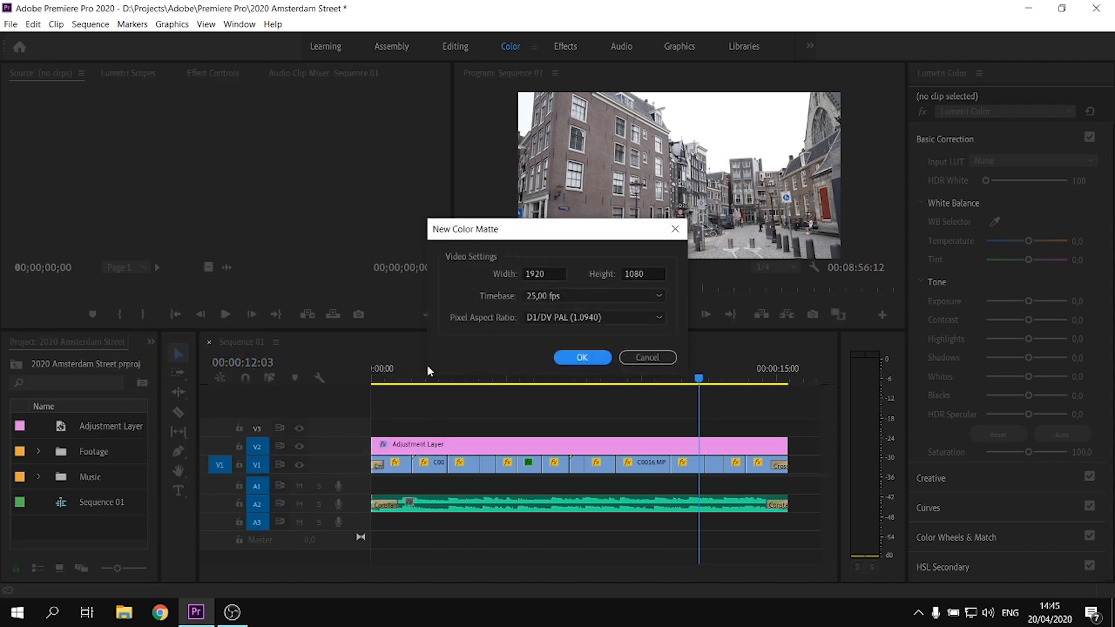
click(581, 354)
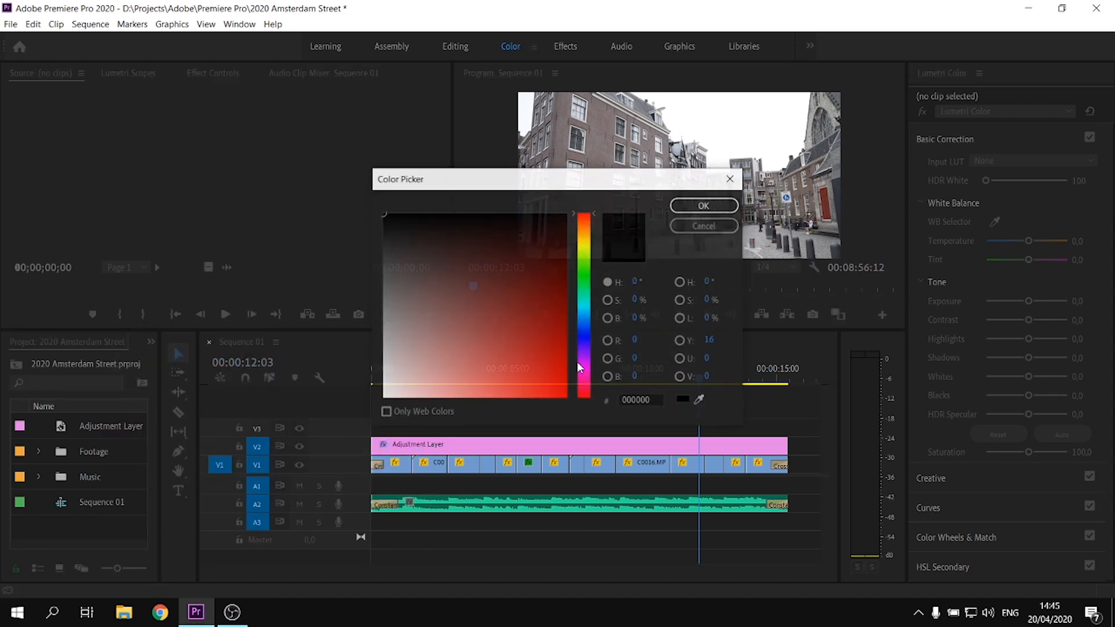
click(709, 210)
click(522, 329)
drag(105, 451, 384, 427)
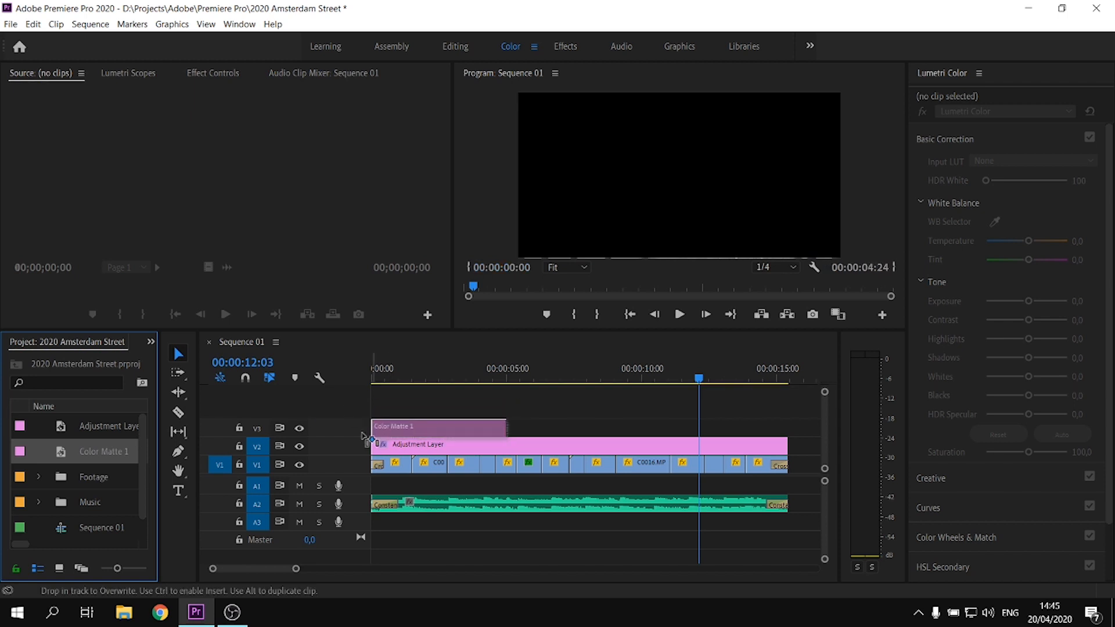
Find the Crop effect and apply it to the color matte on V3, with the playhead at 00:00:00:10
click(384, 372)
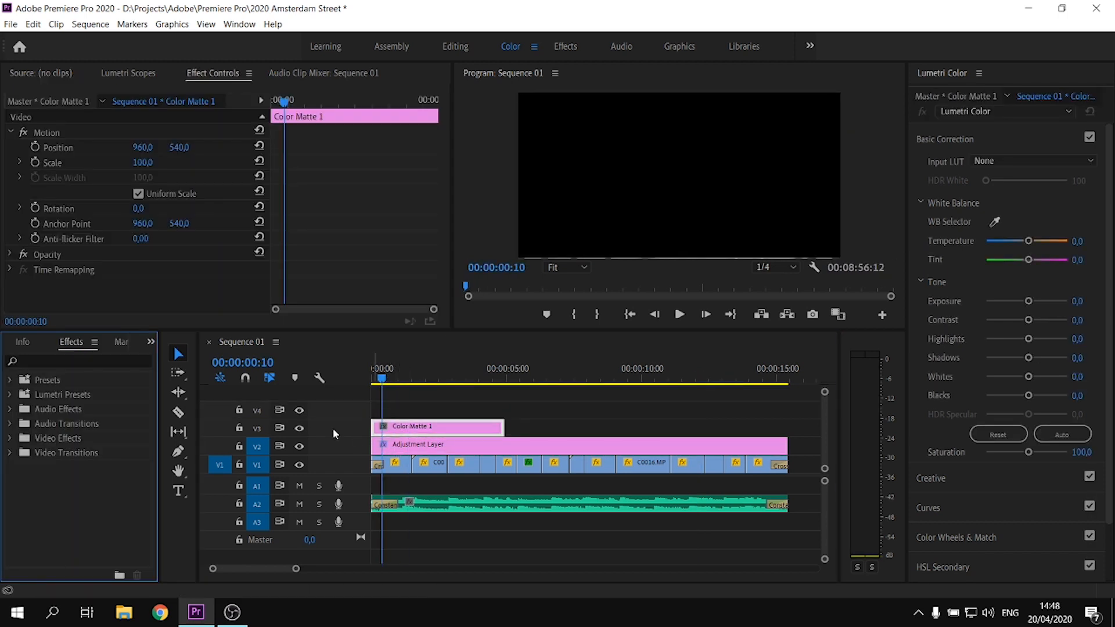
click(78, 361)
text(crop)
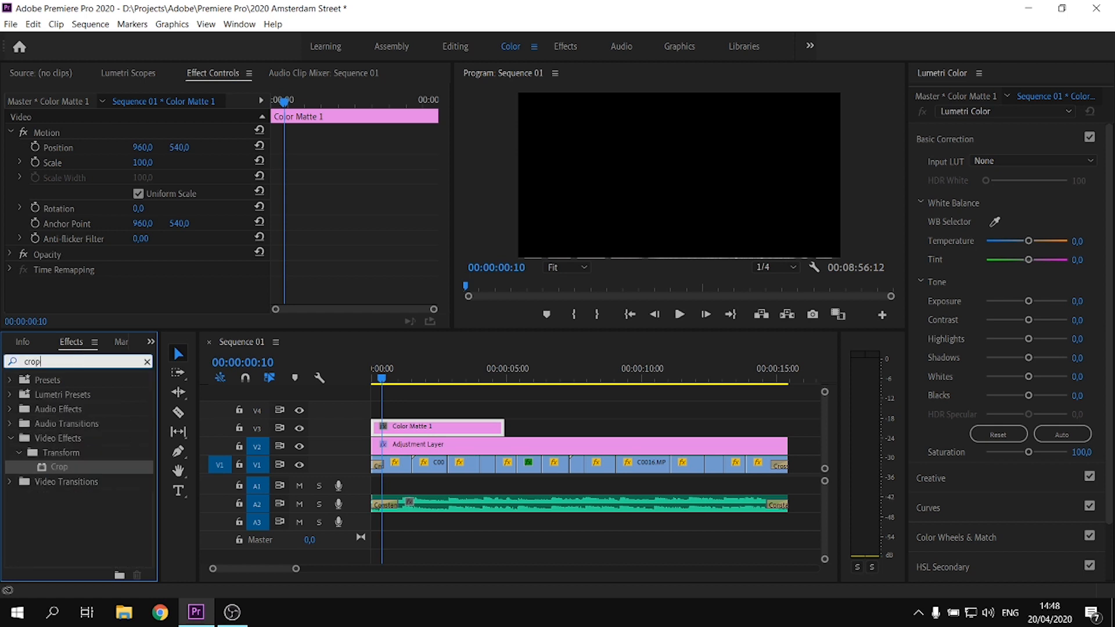
drag(65, 471, 415, 429)
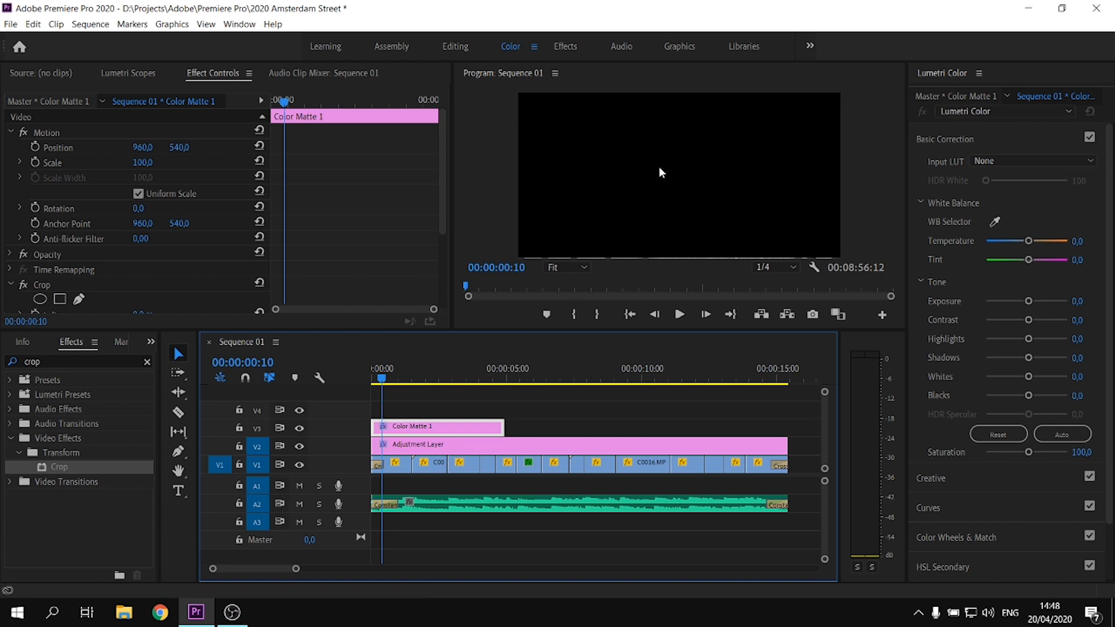
Show the safe margins in the Program monitor and set the V3 color matte's Top crop to 90%
right_click(658, 166)
click(704, 529)
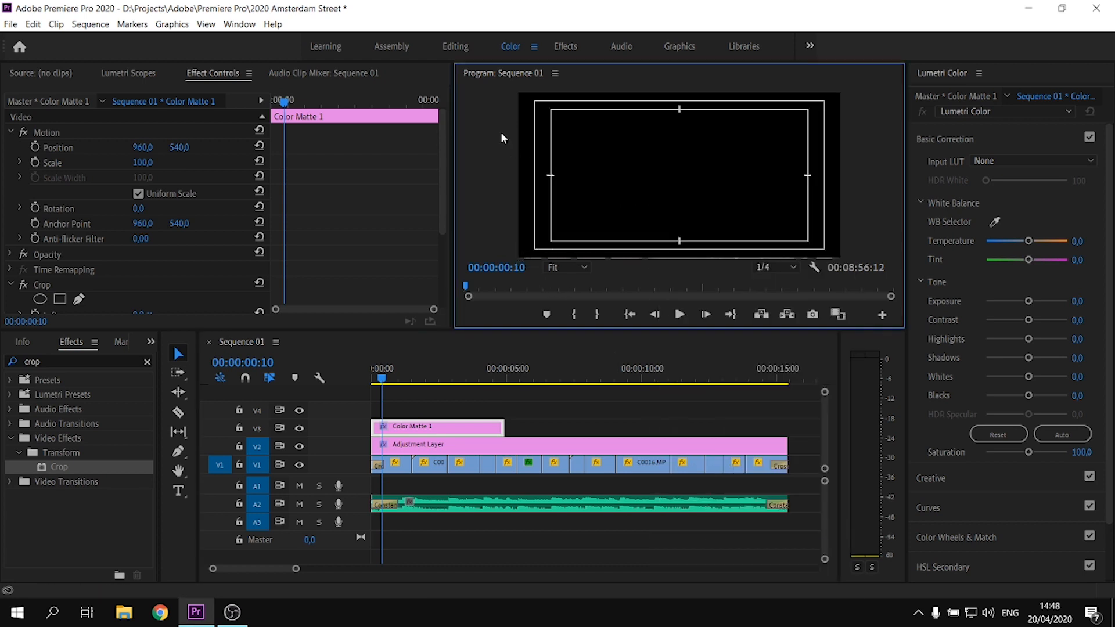
scroll(440, 198, down, 3)
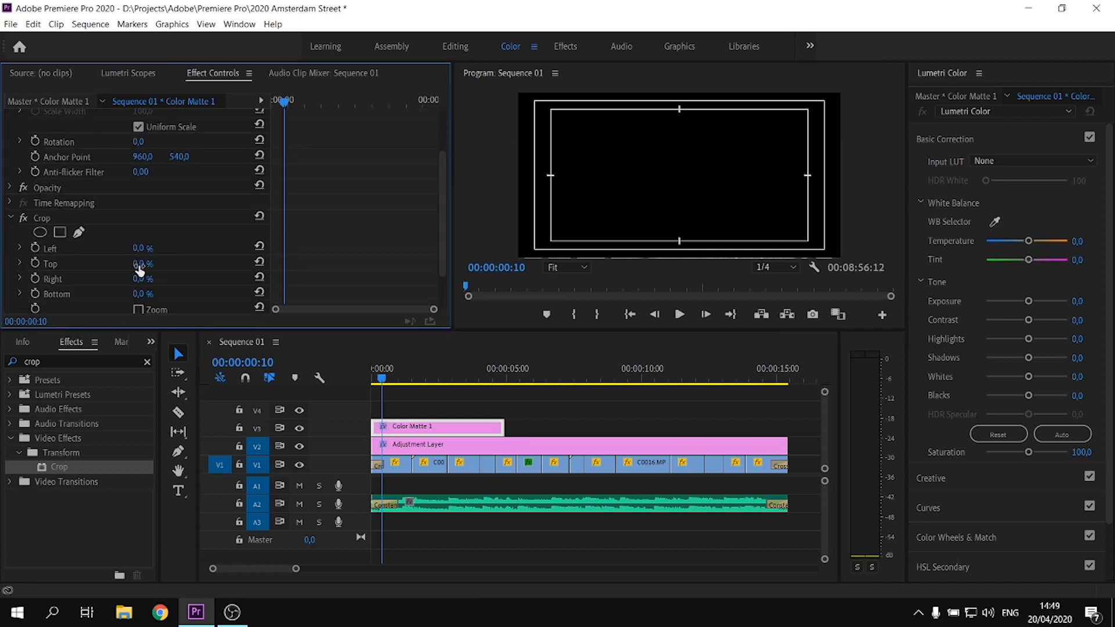
drag(143, 268, 209, 268)
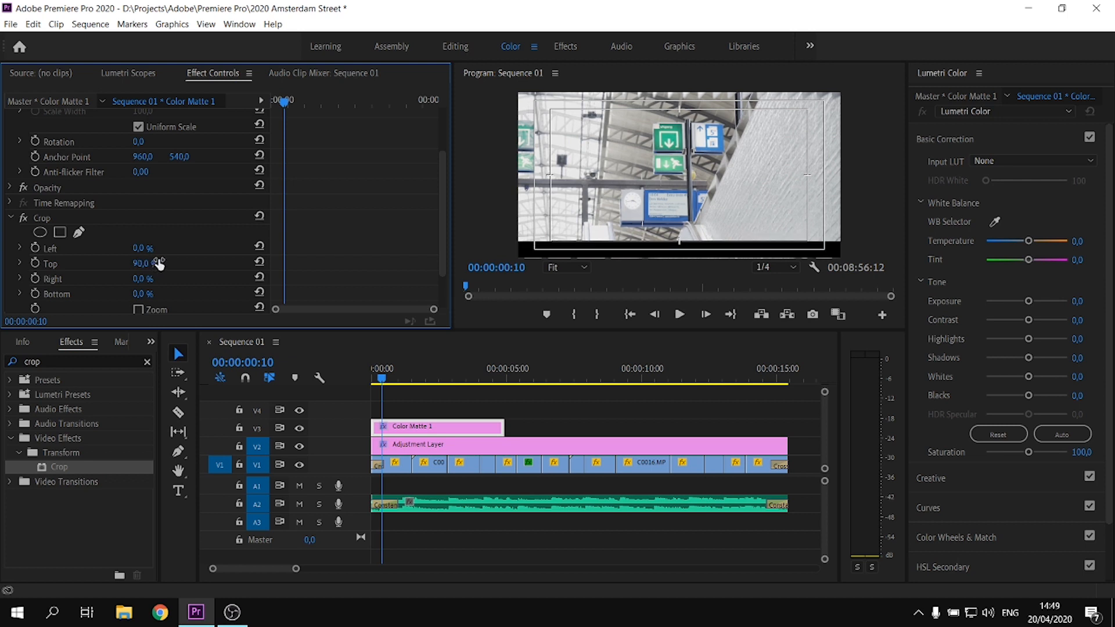
Extend the cropped color matte on V3 to the end of the adjustment layer and duplicate it onto V4
drag(503, 425, 787, 427)
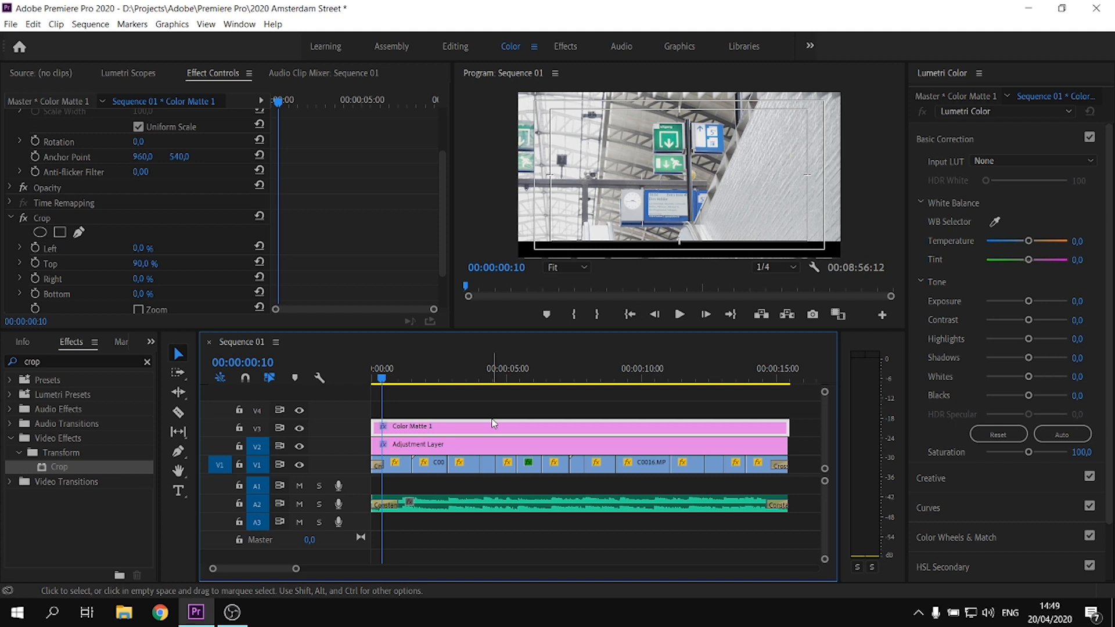
key(ctrl+s)
alt+drag(460, 432, 462, 410)
Reset the Top crop of the V4 color matte and crop its bottom to leave a black bar along the frame's upper edge
drag(441, 156, 436, 222)
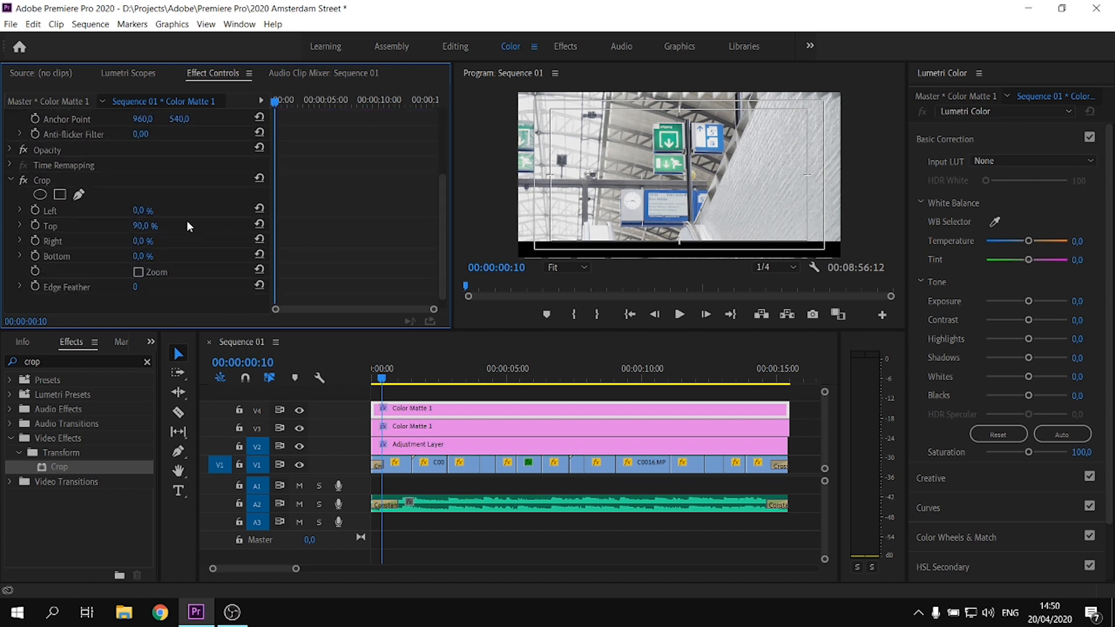
click(262, 225)
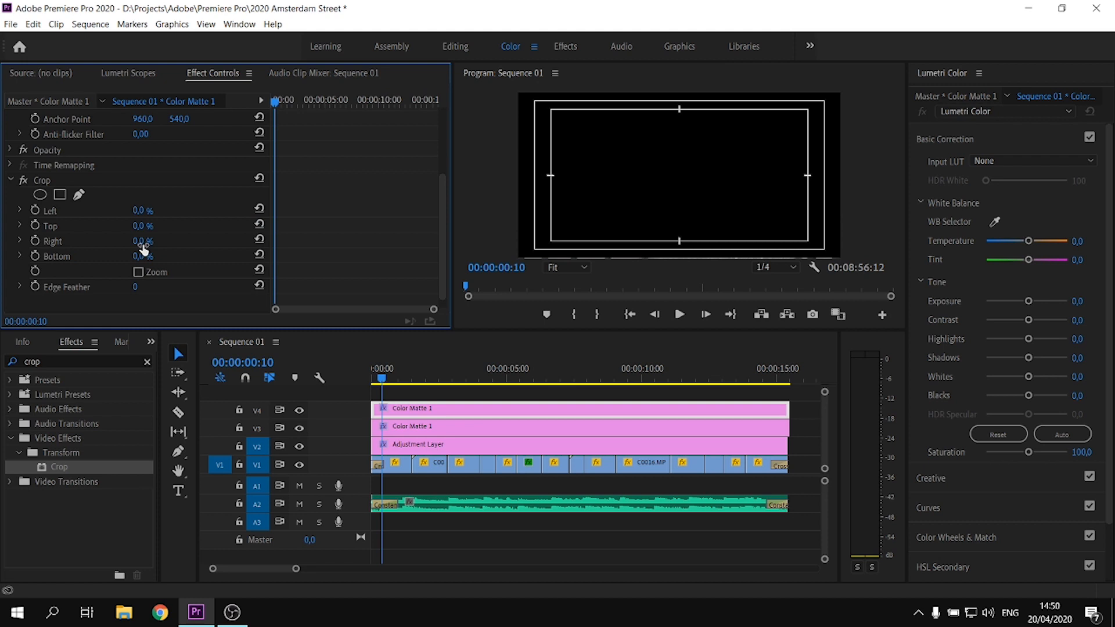
drag(143, 255, 151, 256)
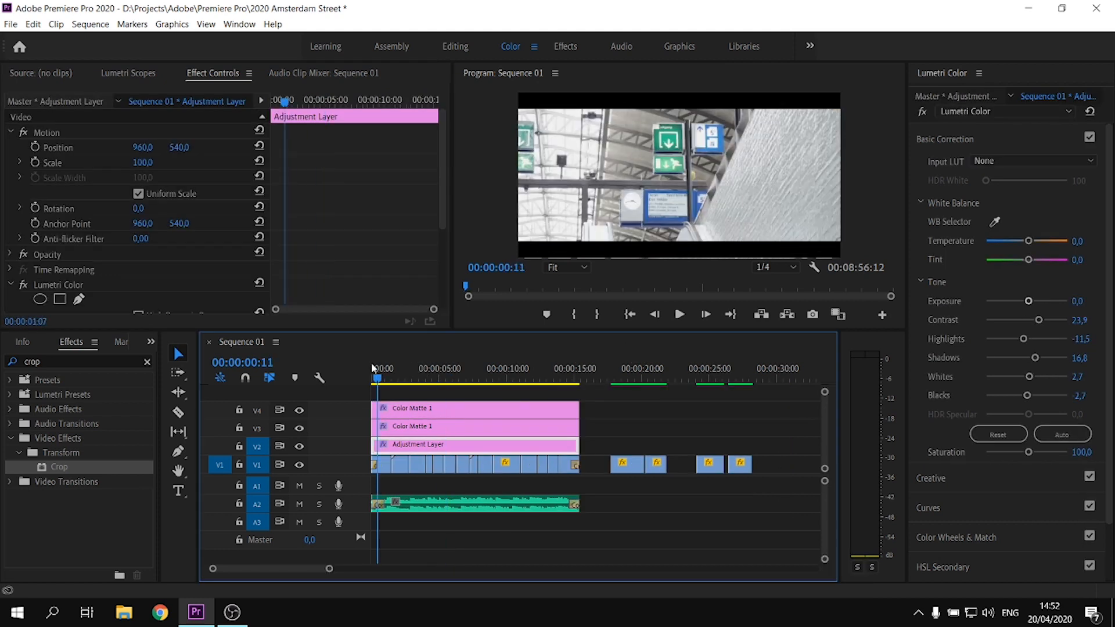
Mark the sequence In point at 00:00:00:00 and the Out point at the end of the edit, 00:00:15:11
click(372, 365)
key(equal)
key(equal)
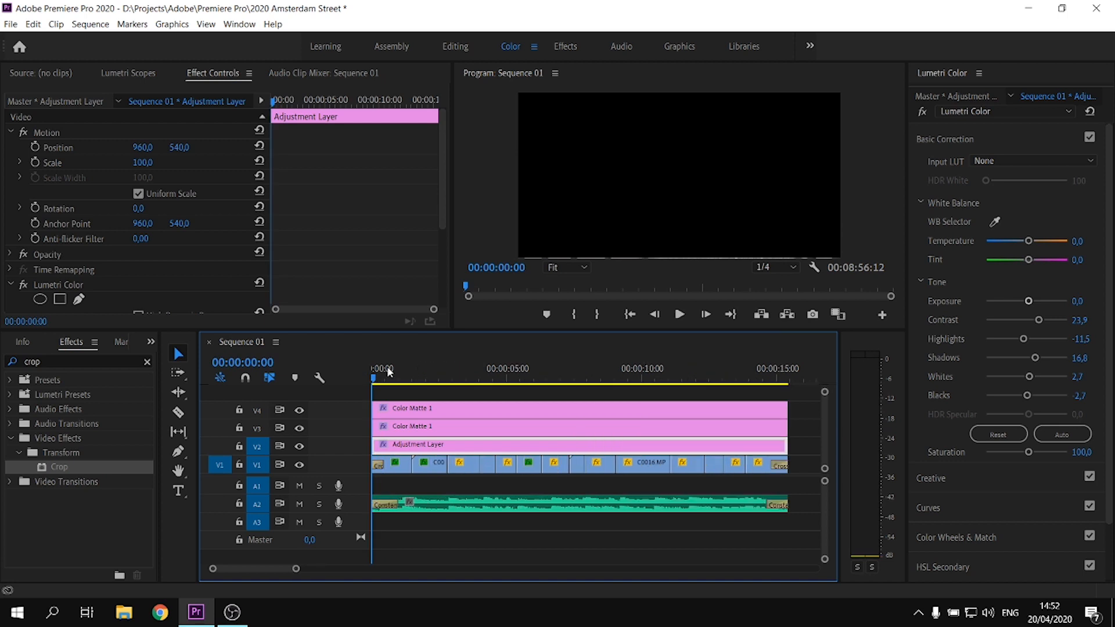
key(i)
key(minus)
key(minus)
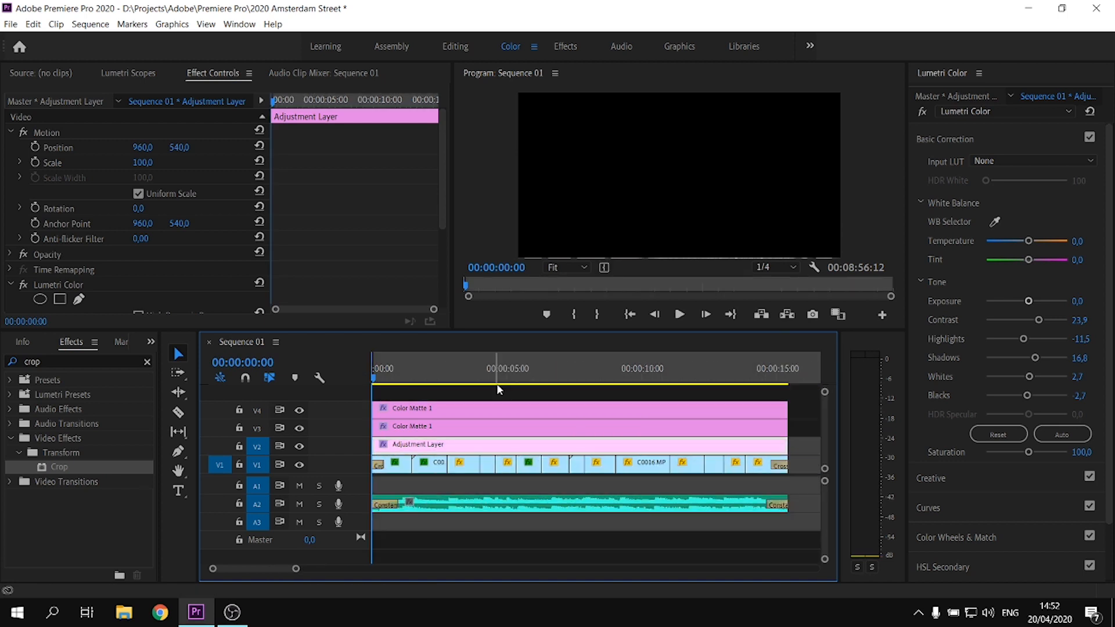
click(575, 375)
key(equal)
key(Down)
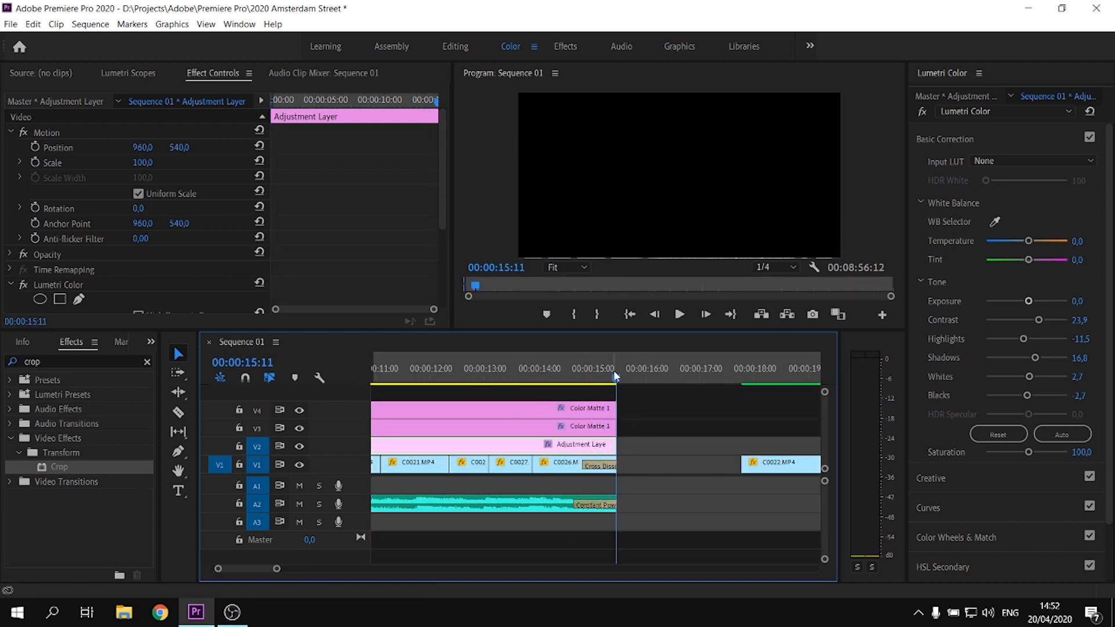
key(o)
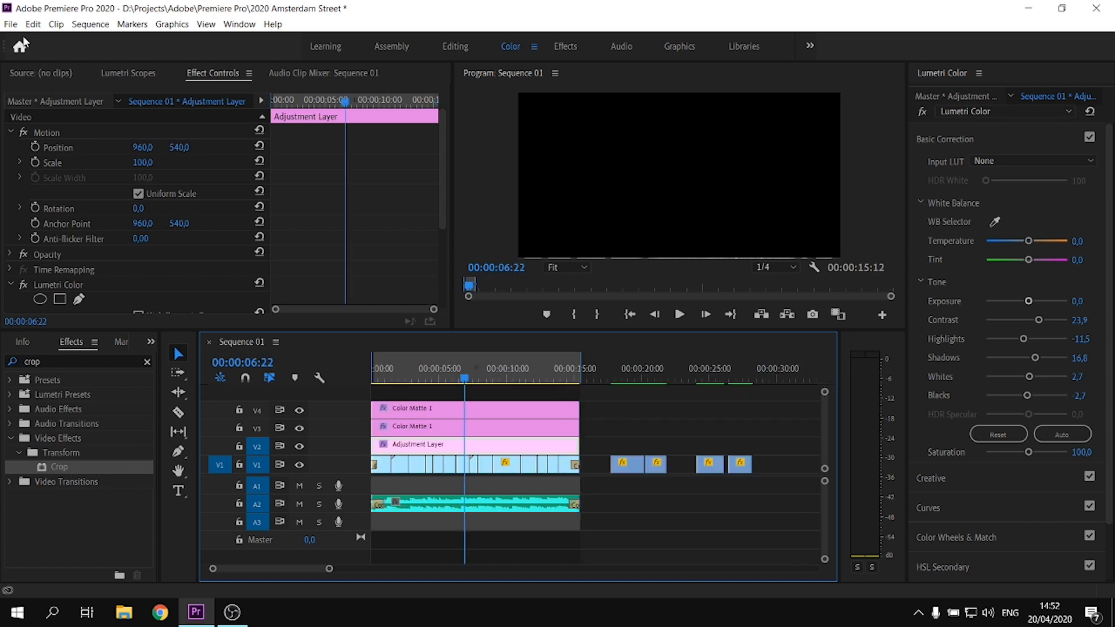
Open the media export settings for the sequence and choose the H.264 preset Match Source - High bitrate
click(11, 24)
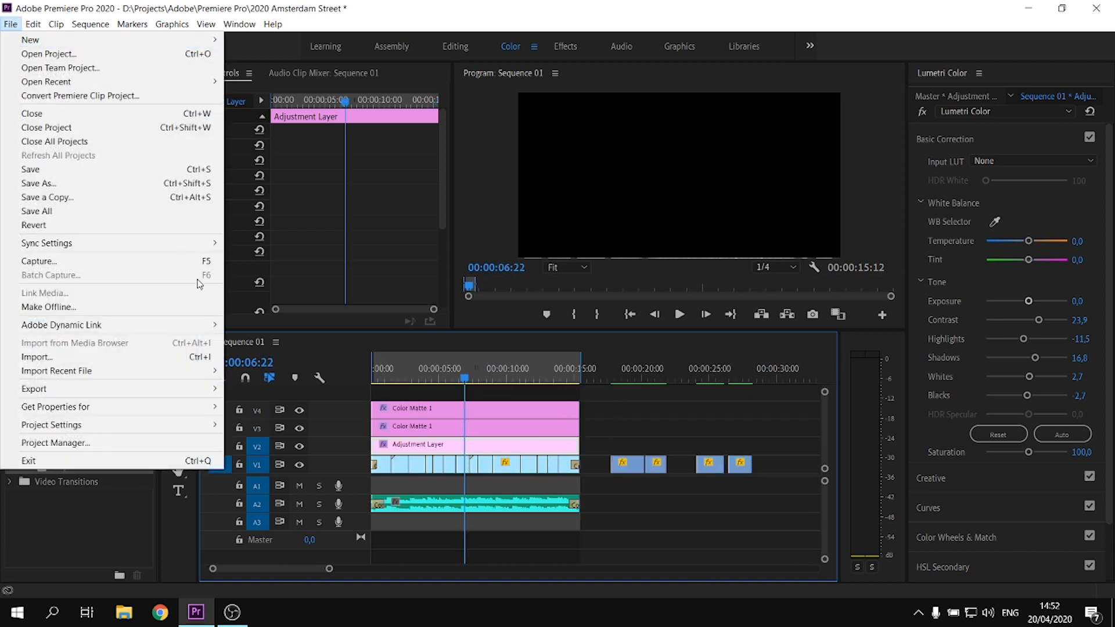
mouse_move(205, 390)
click(261, 389)
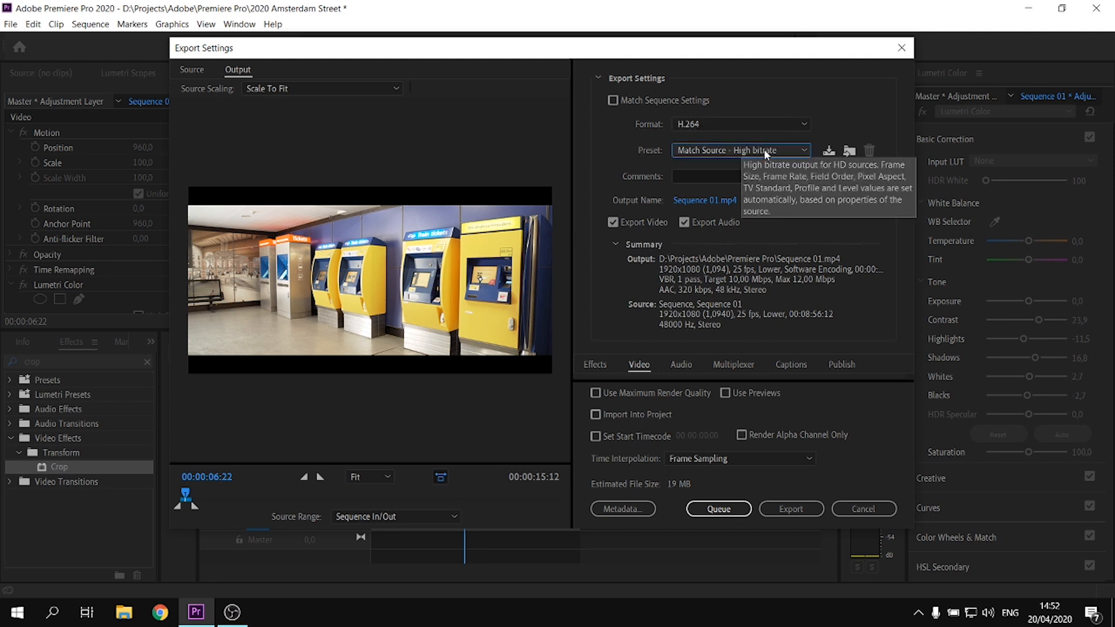
click(766, 152)
scroll(786, 301, up, 10)
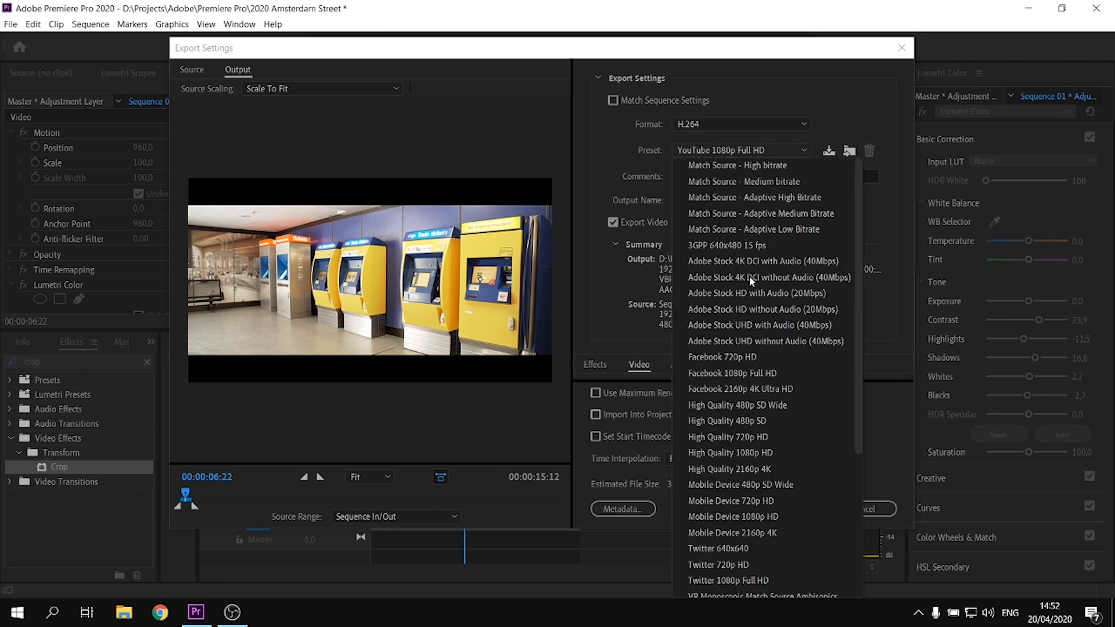
click(758, 166)
Name the output file 2020 Amsterdam Street.mp4 and start the export
key(ctrl+shift+s)
text(2020 Amsterdam Street.mp4)
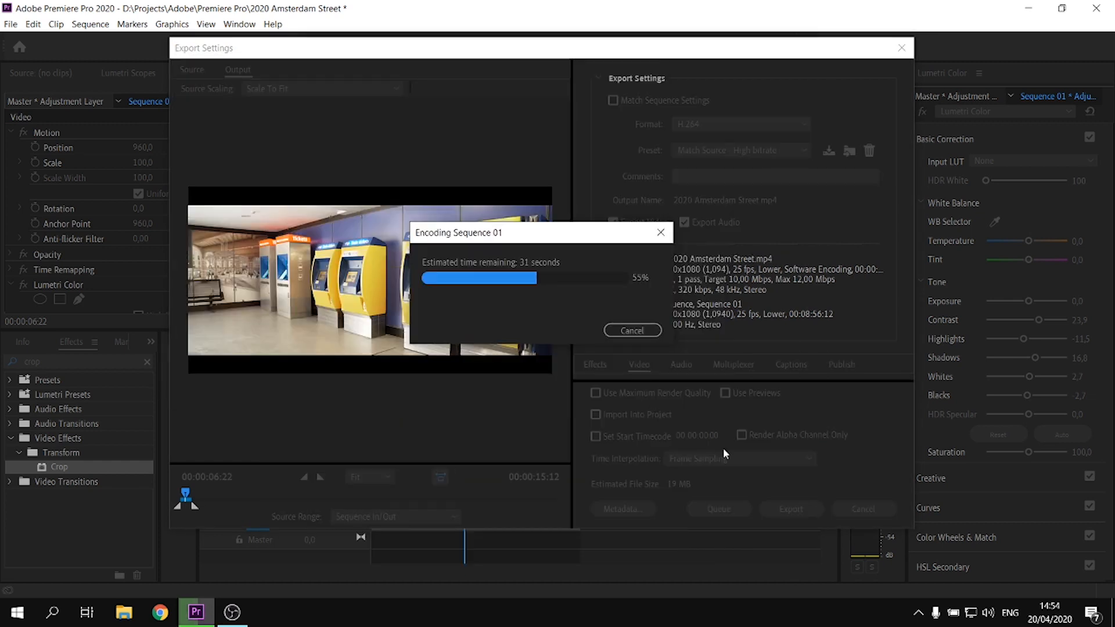